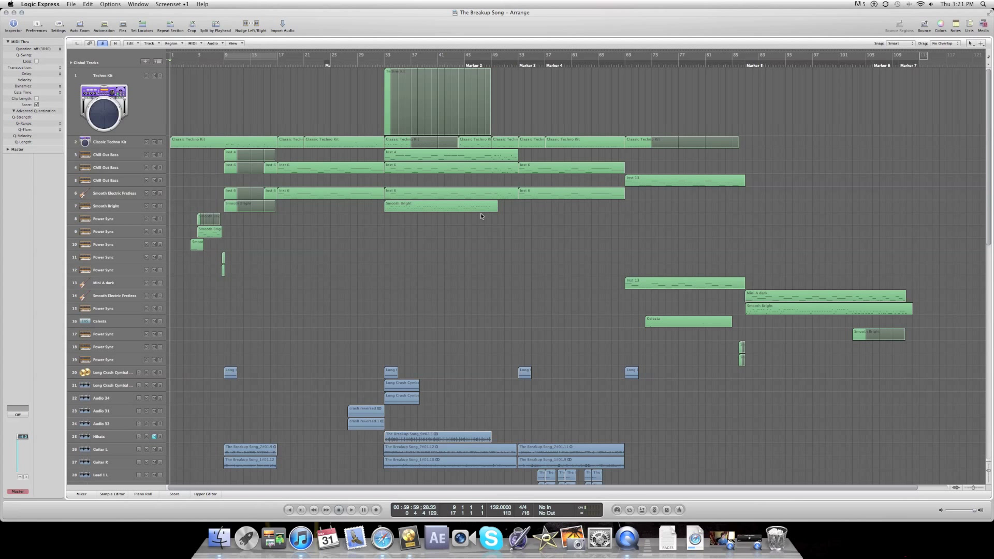
- Open the Mixer pane under The Breakup Song arrangement to show every track's channel strip
left_click(82, 495)
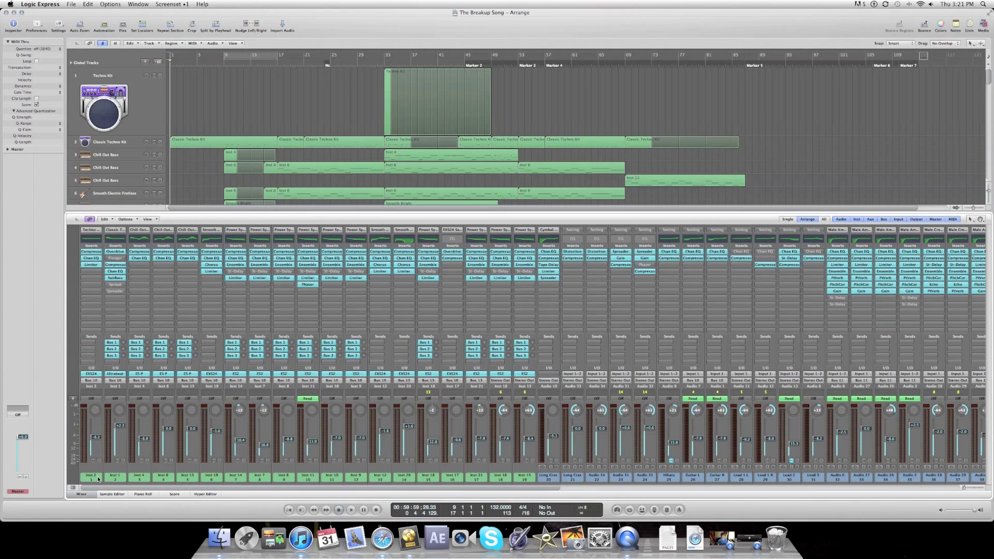
- Scroll across all the mixer channel strips, then hide the Mixer to show the full arrangement
scroll(266, 382, "right", 6)
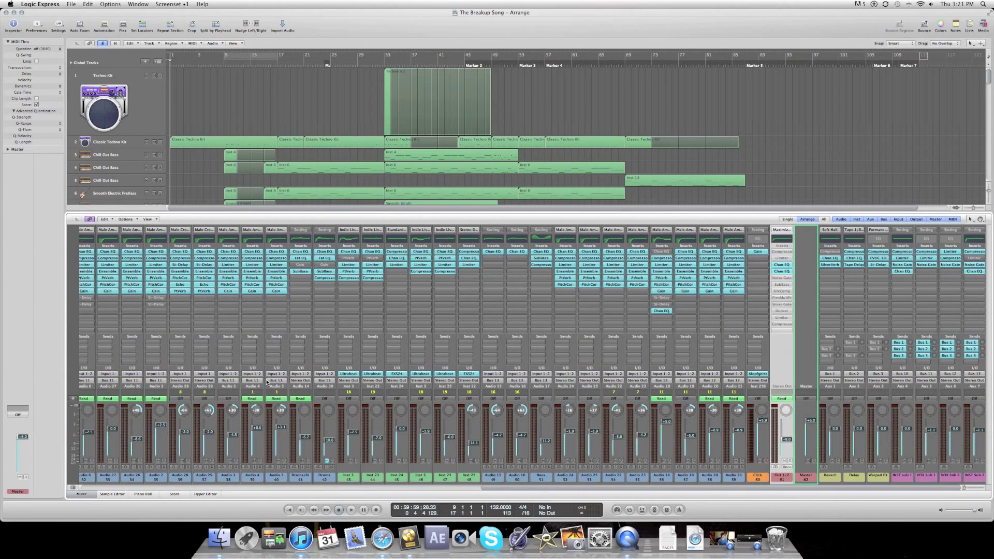
scroll(267, 382, "left", 6)
scroll(267, 382, "right", 15)
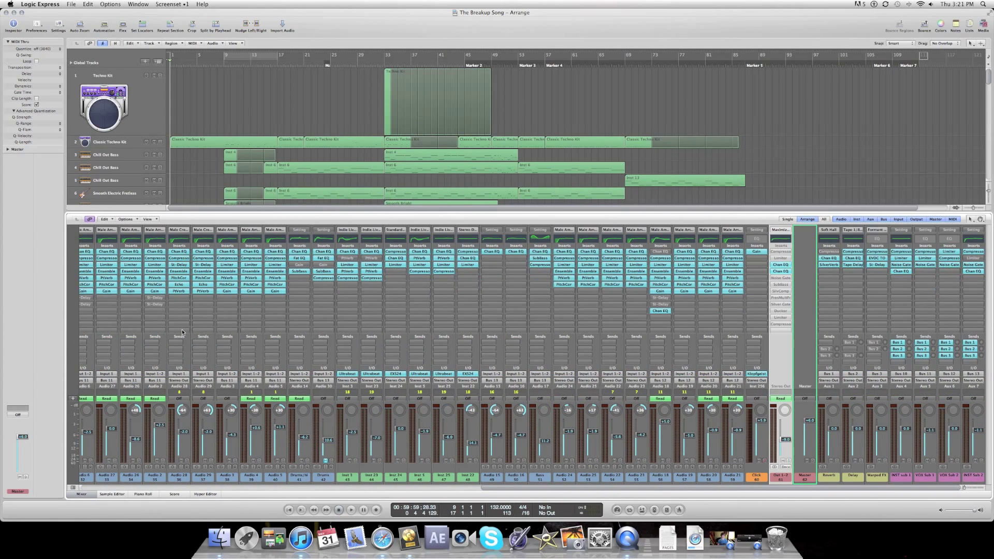
left_click(88, 494)
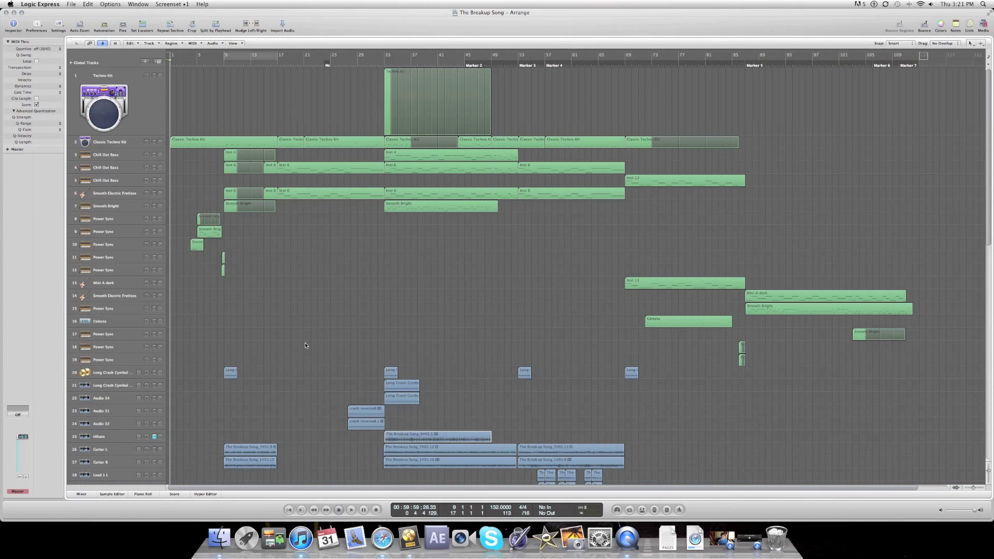
- Return the playhead to the song's start and shrink the track heights to fit more tracks
key("Return")
scroll(511, 318, "down", 20)
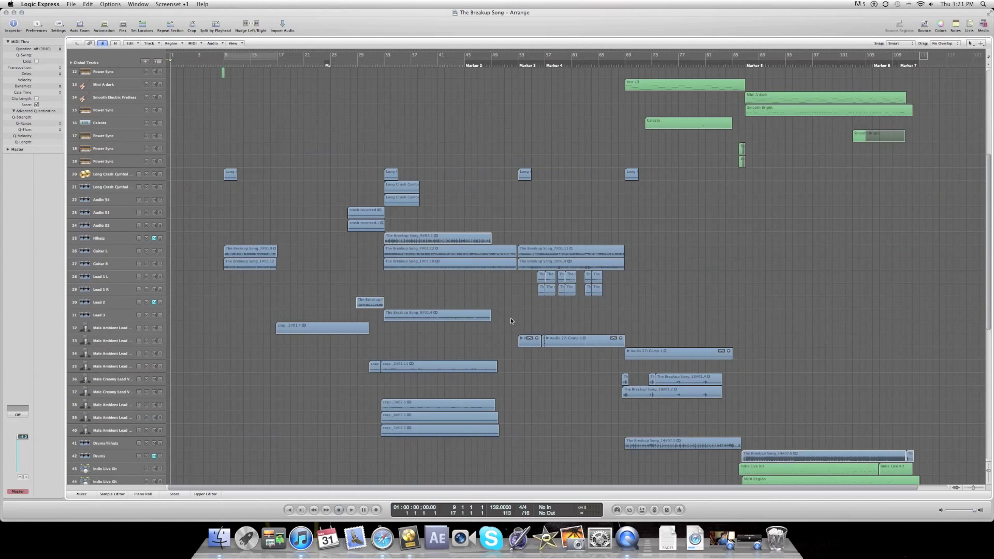
scroll(510, 319, "up", 20)
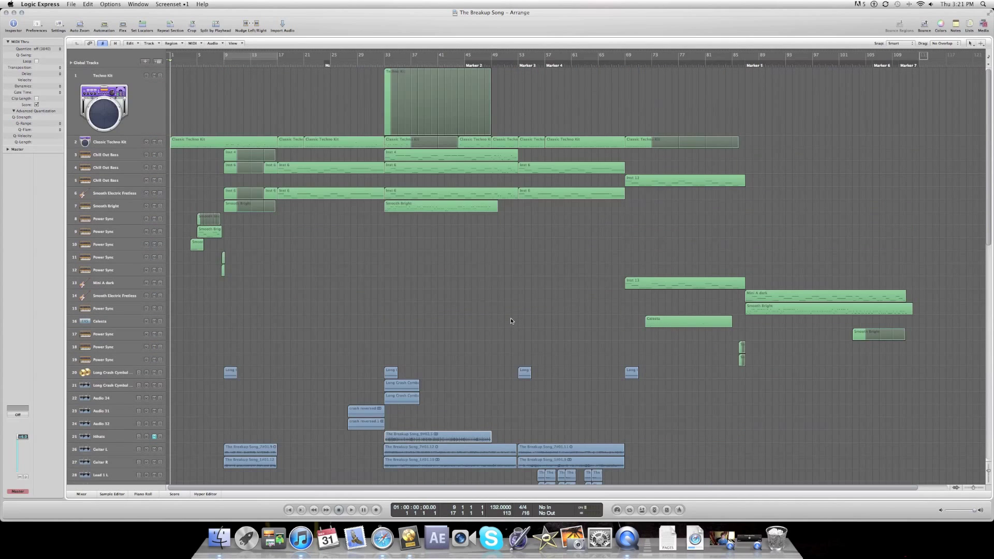
left_click(988, 467)
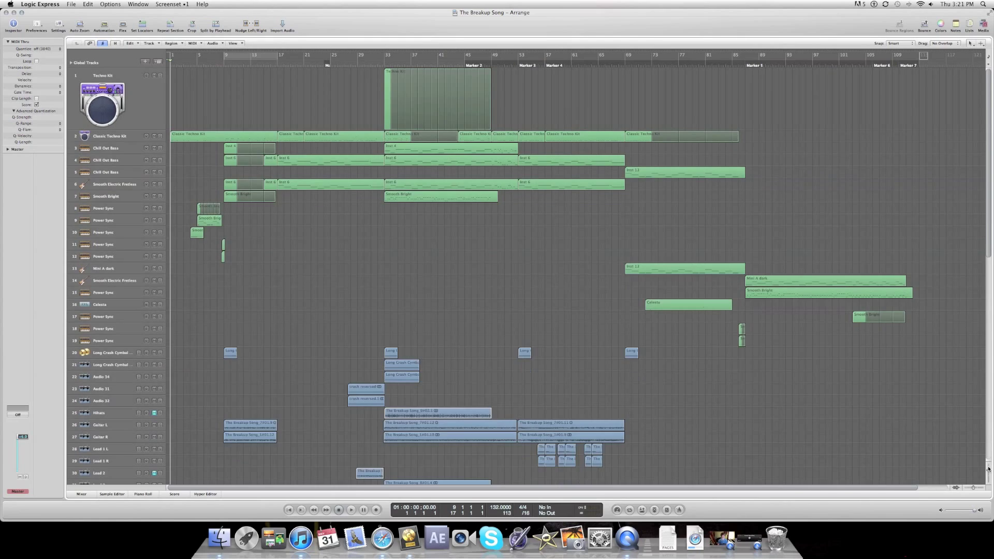
left_click(988, 468)
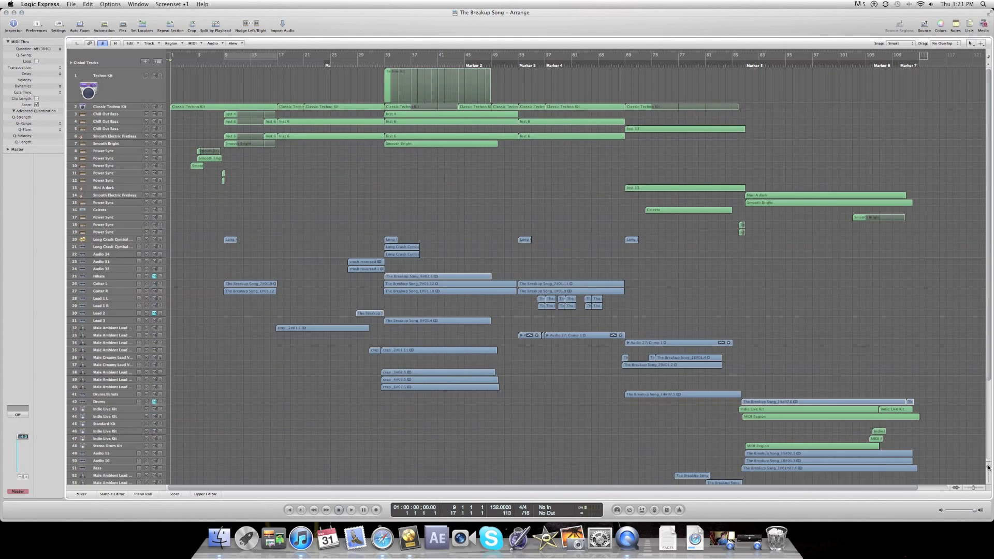
- Browse through the compacted track list, then reopen the Mixer beneath the arrangement
scroll(627, 282, "down", 10)
scroll(620, 275, "up", 10)
scroll(464, 185, "down", 6)
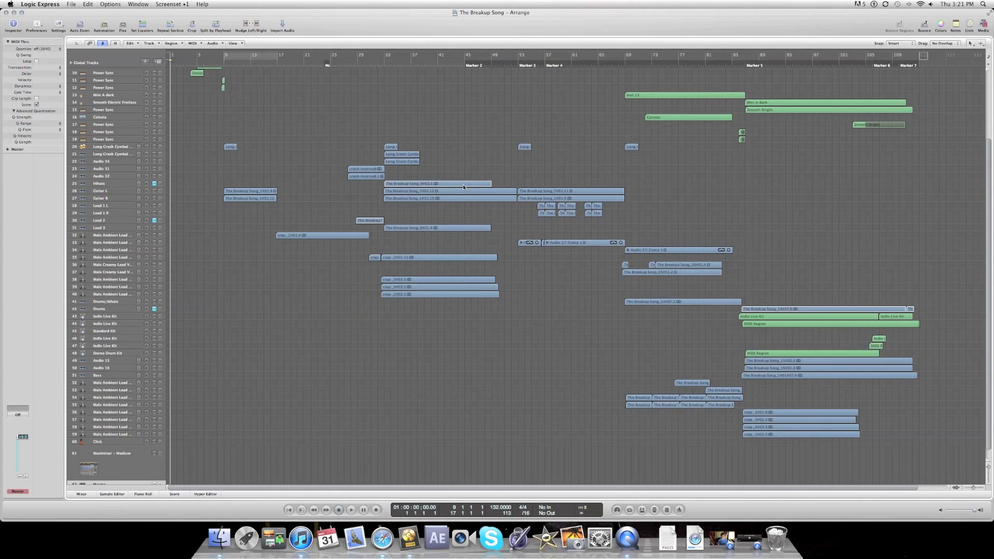
scroll(463, 187, "up", 6)
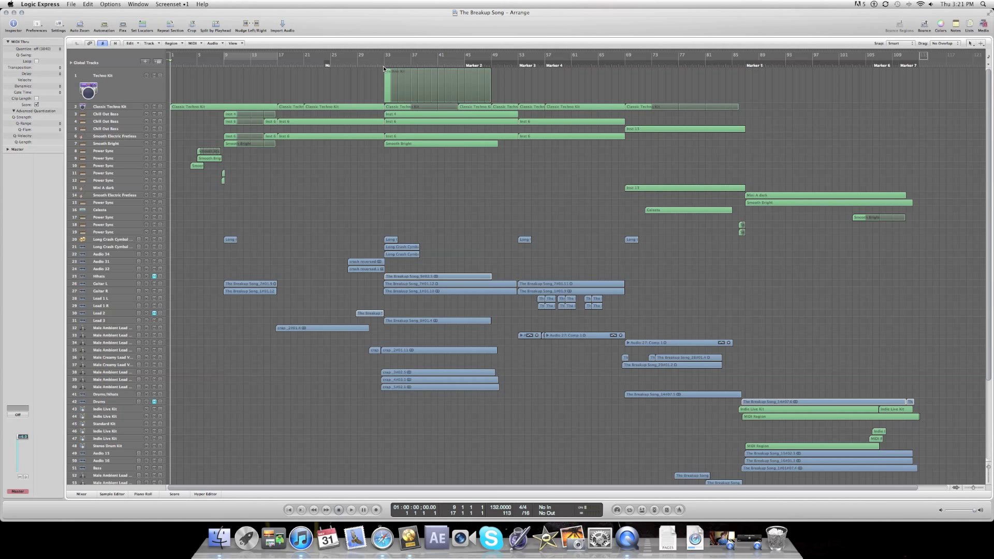
scroll(404, 222, "right", 2)
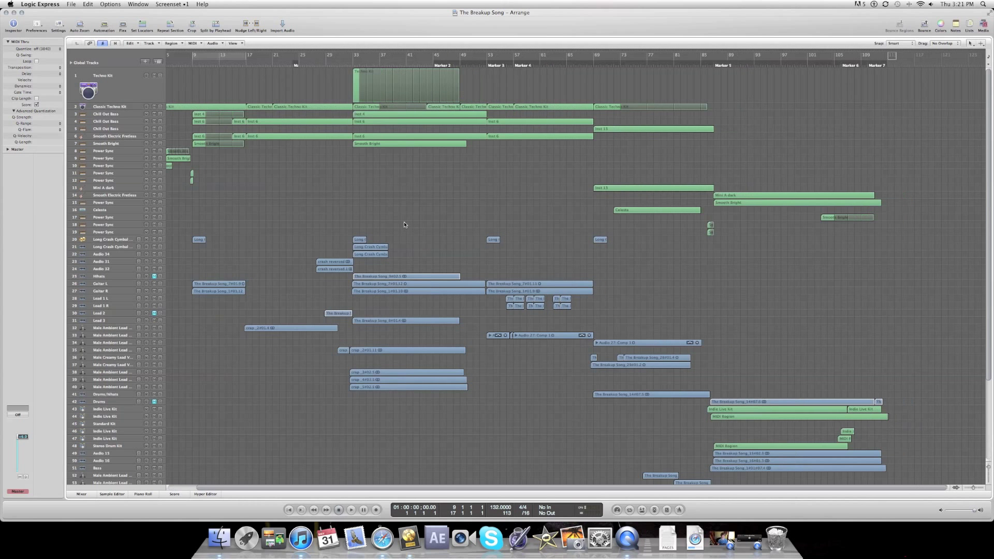
scroll(404, 222, "down", 6)
scroll(404, 224, "left", 2)
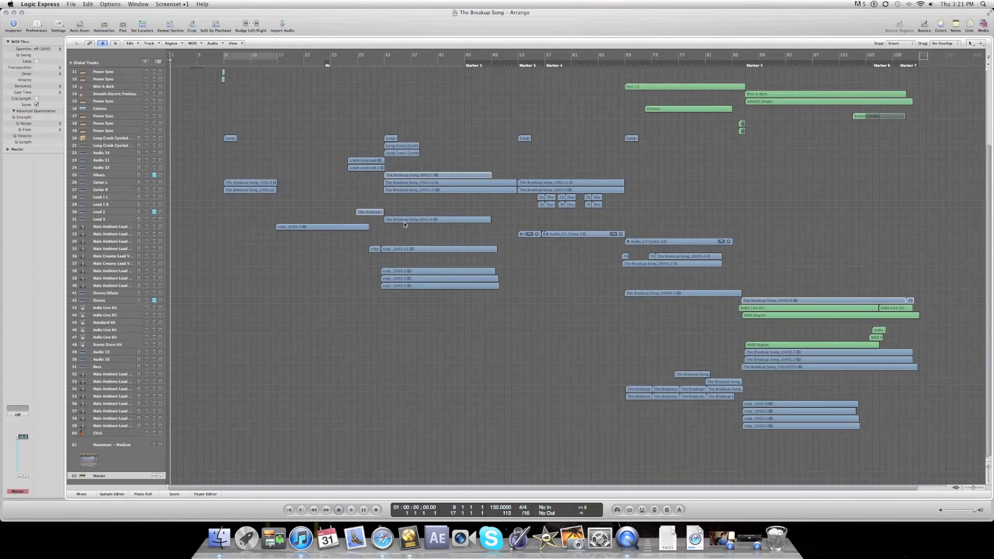
scroll(284, 246, "up", 6)
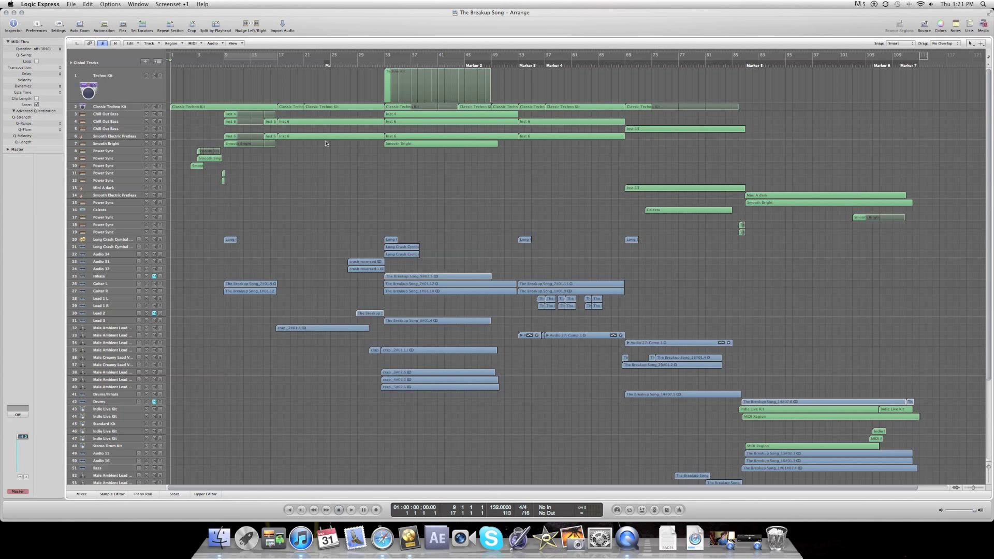
scroll(326, 144, "down", 7)
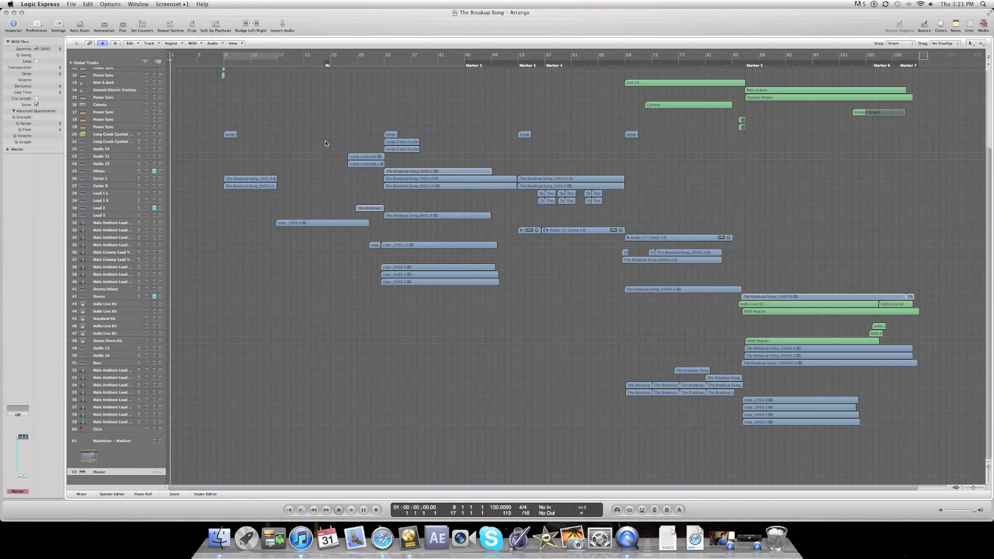
scroll(326, 144, "up", 7)
left_click(81, 494)
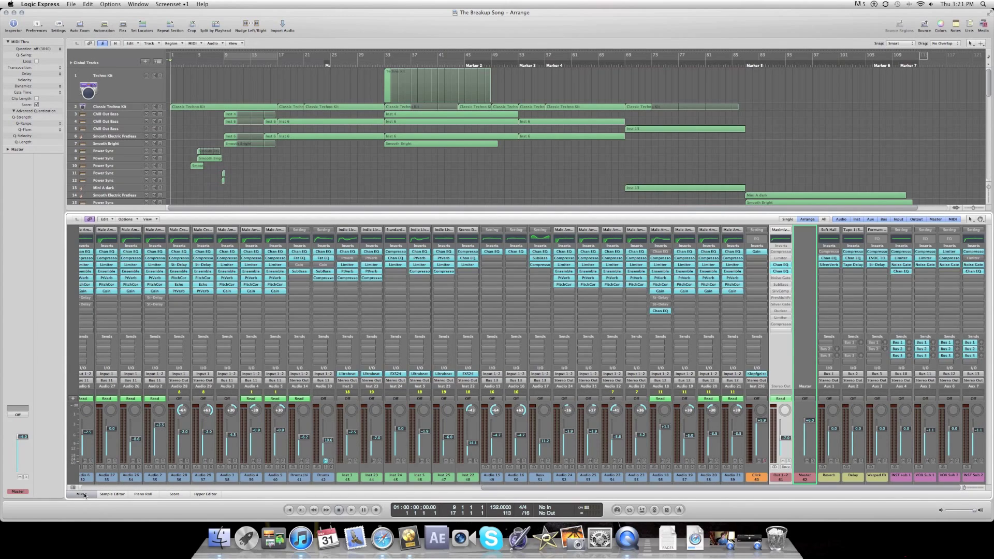
scroll(275, 429, "left", 2)
scroll(274, 429, "left", 4)
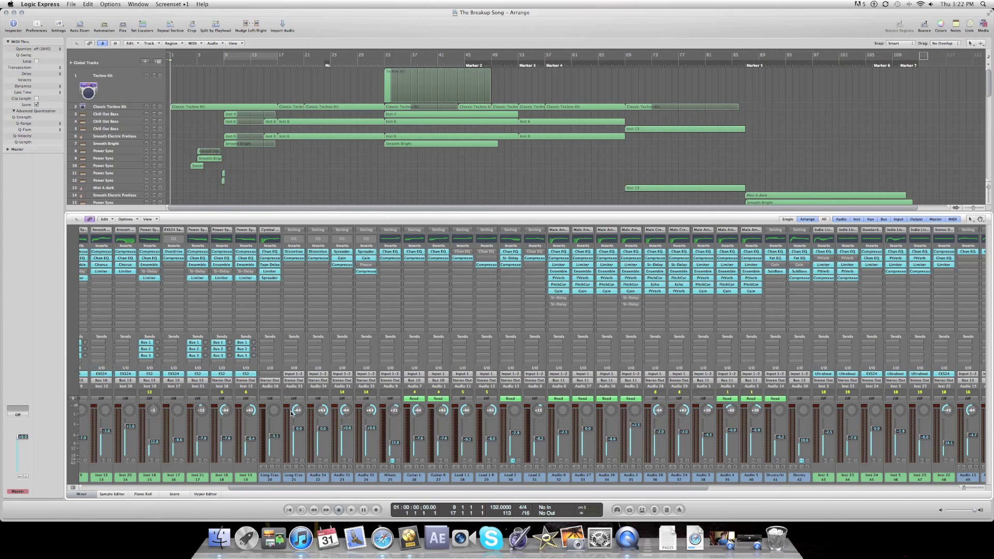
scroll(291, 414, "left", 5)
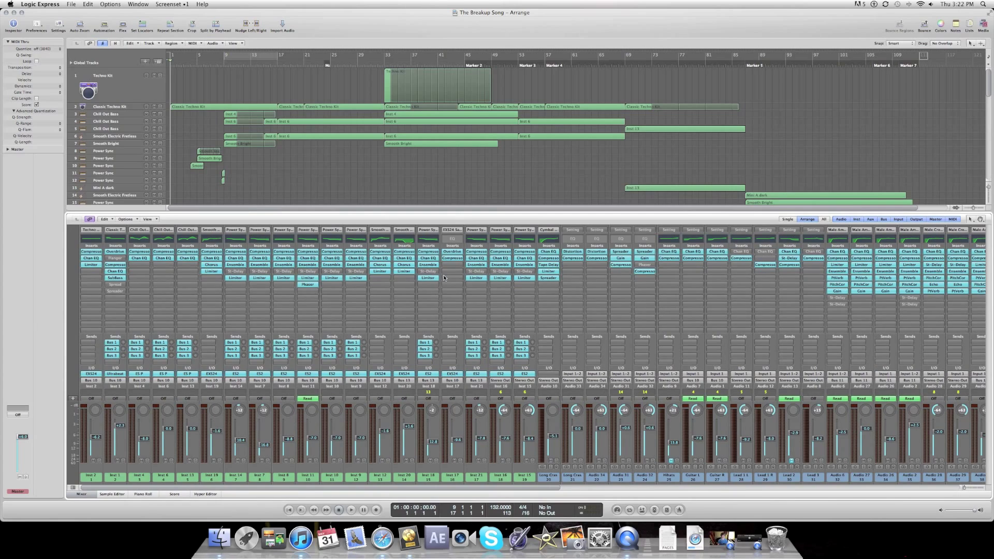
scroll(444, 280, "right", 7)
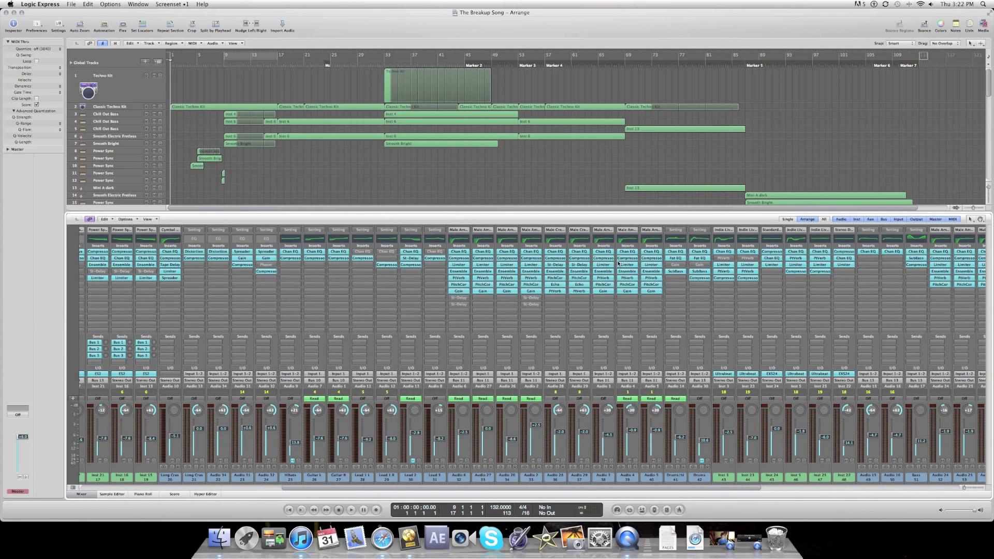
scroll(619, 264, "right", 6)
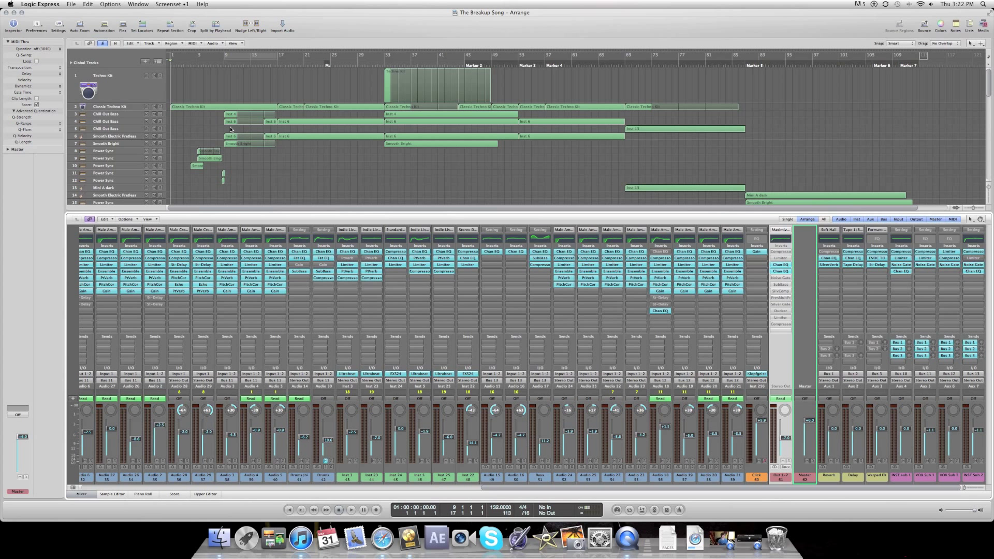
left_click(612, 258)
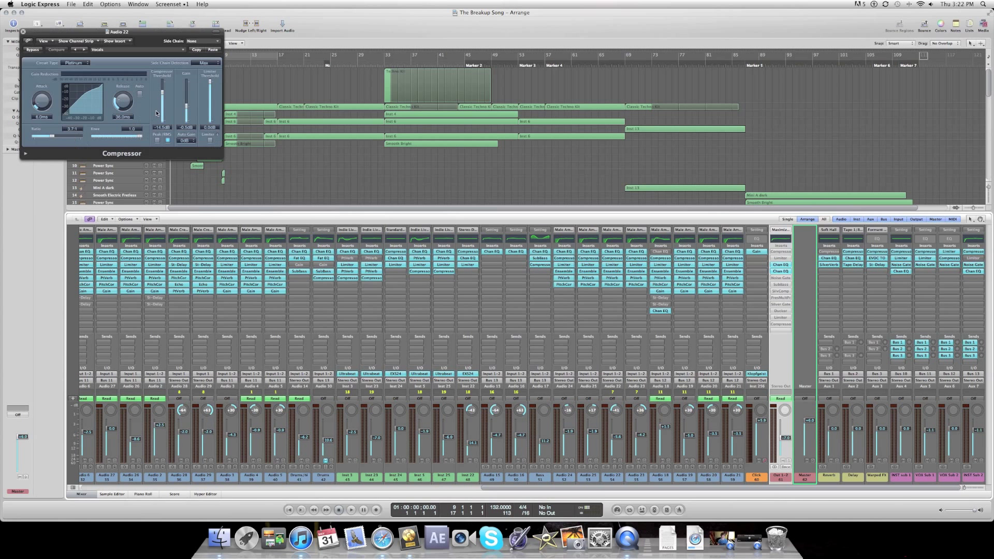
left_click(23, 32)
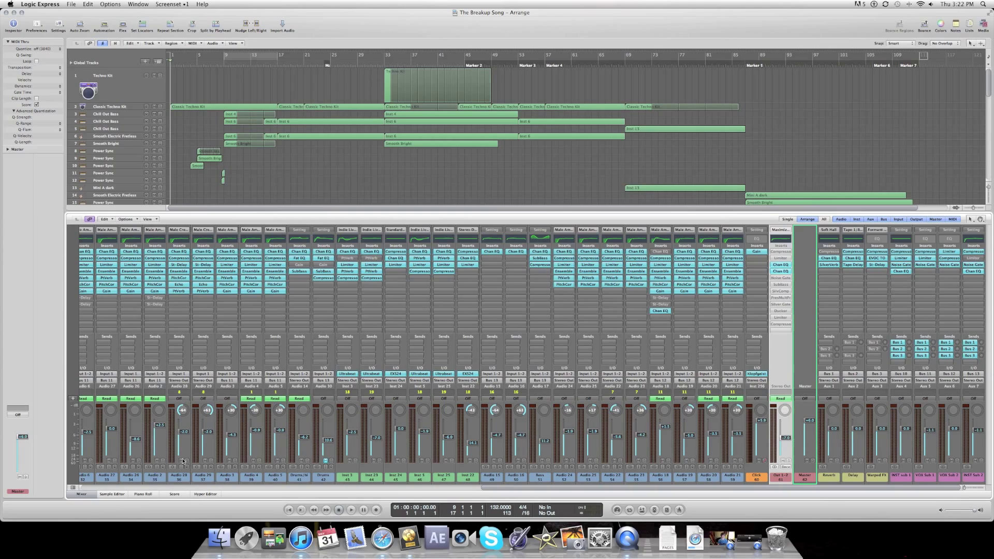
- Scroll the Mixer back to channel 1 and show the Techno Kit channel strip in the Inspector
scroll(238, 461, "left", 5)
scroll(238, 463, "left", 6)
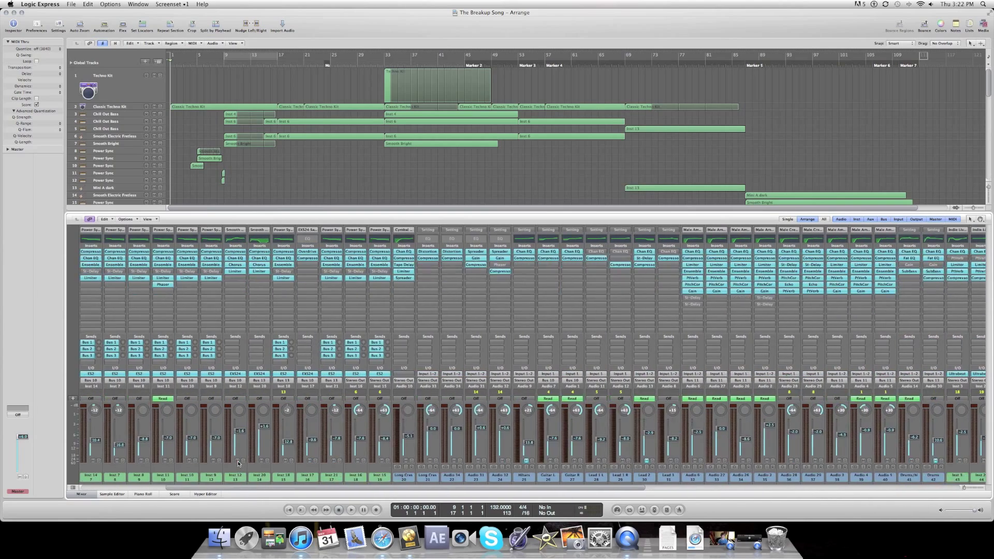
scroll(239, 463, "right", 1)
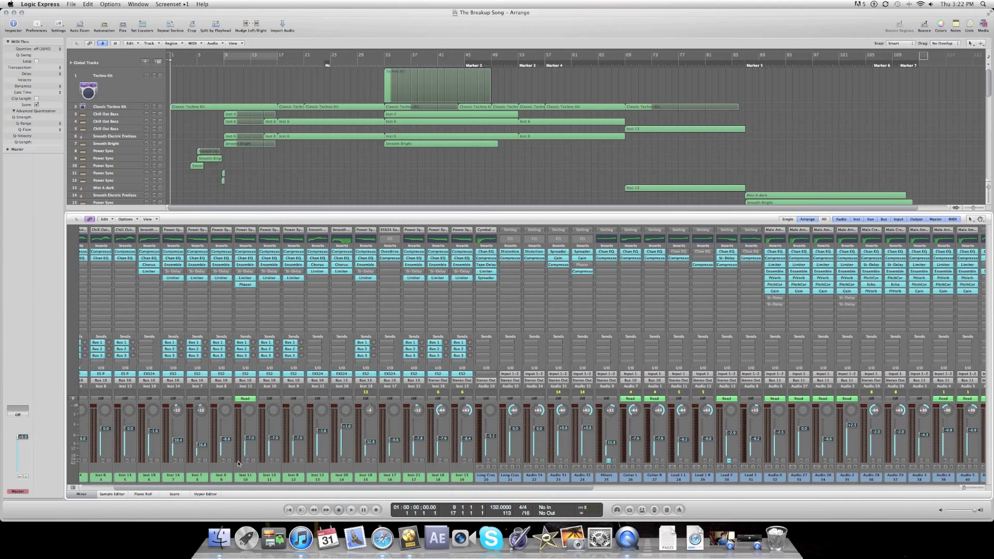
scroll(238, 463, "left", 2)
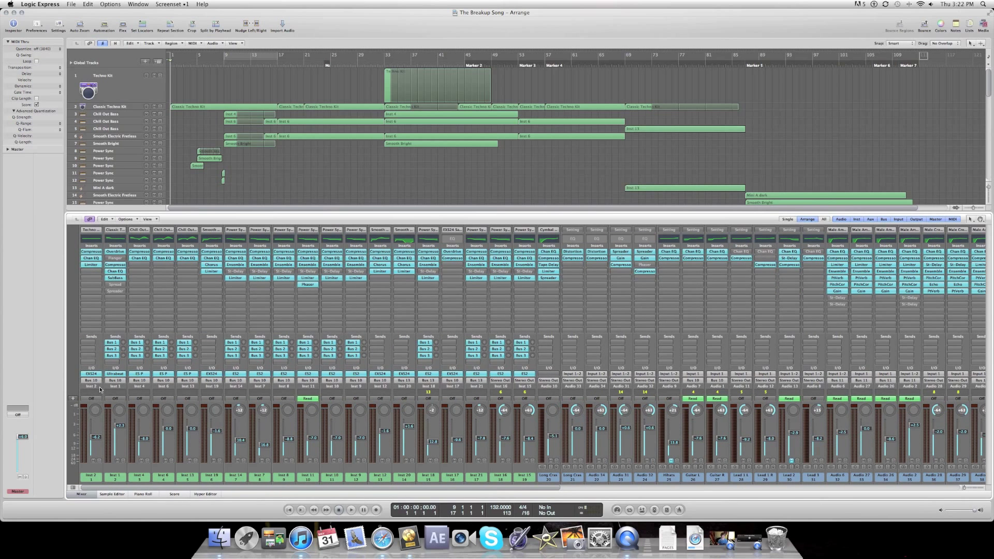
left_click(99, 389)
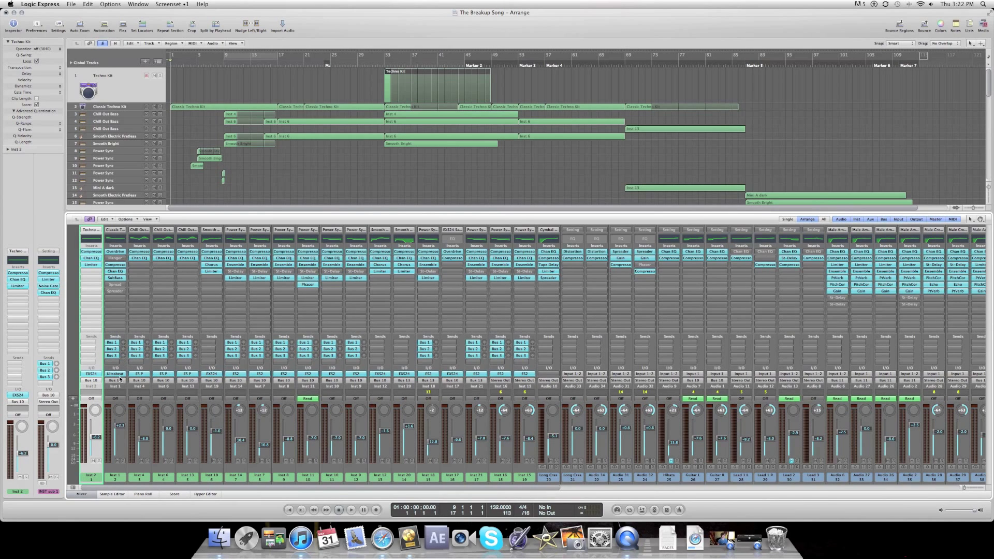
scroll(95, 382, "right", 15)
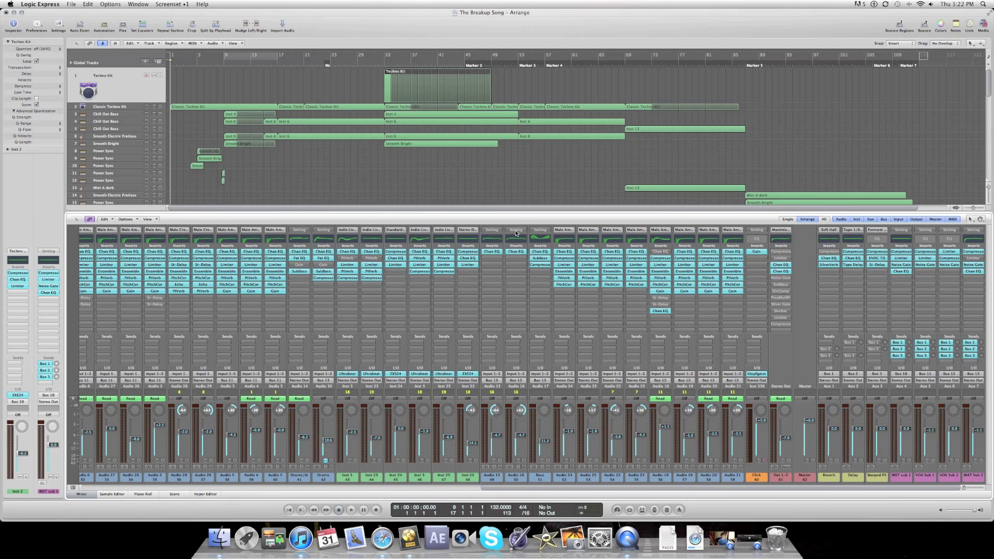
scroll(452, 151, "down", 5)
scroll(451, 150, "down", 1)
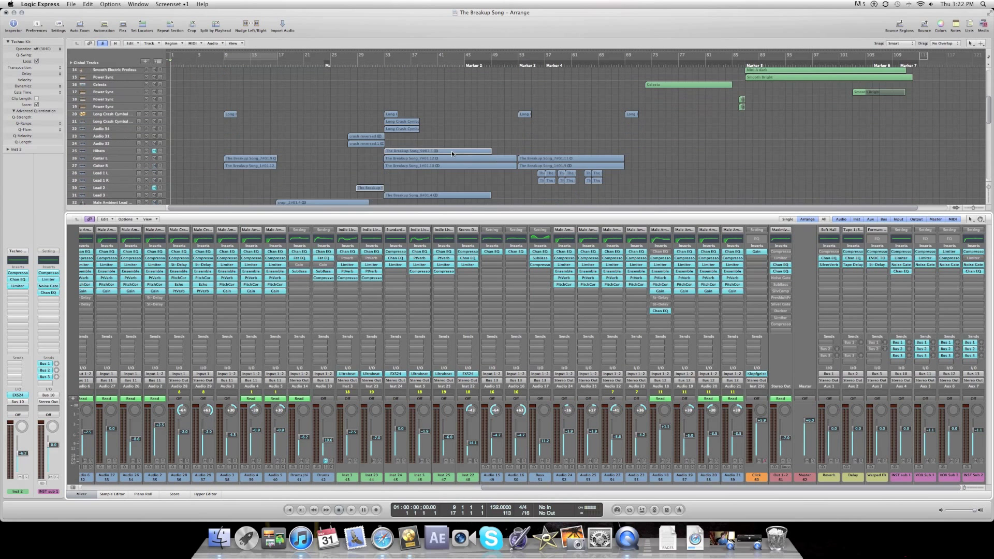
- Jump the playhead to bar 56, then bar 89, then back to bar 34
left_click(543, 62)
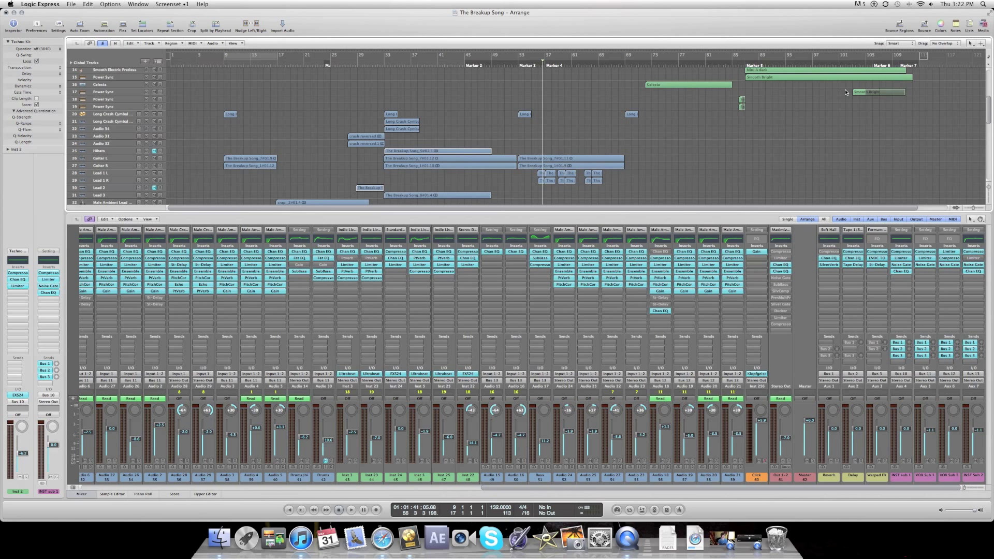
left_click(760, 62)
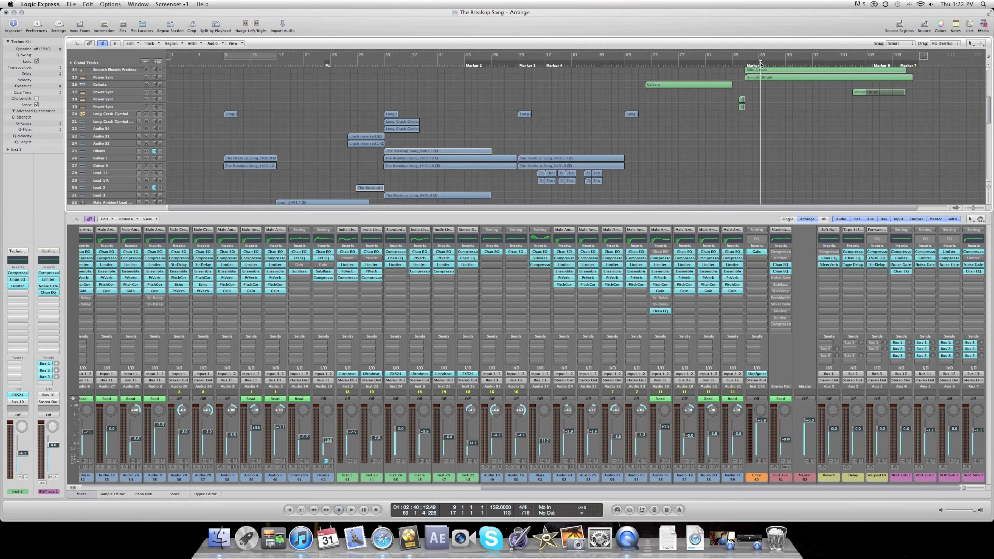
left_click(396, 62)
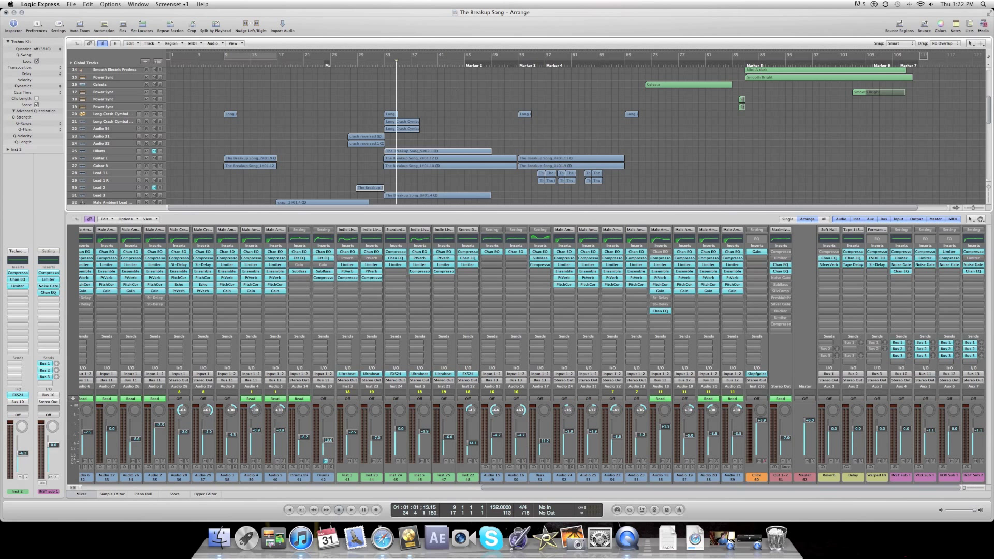
- Select the INST sub 1 aux channel and browse across the mixer's channel strips
left_click(903, 476)
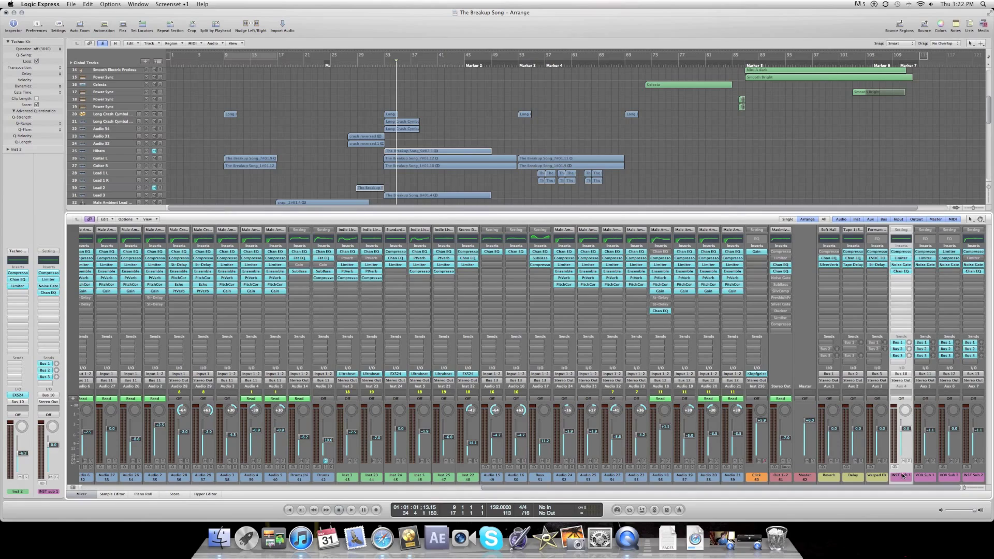
scroll(220, 293, "left", 3)
scroll(220, 293, "right", 3)
scroll(212, 369, "left", 15)
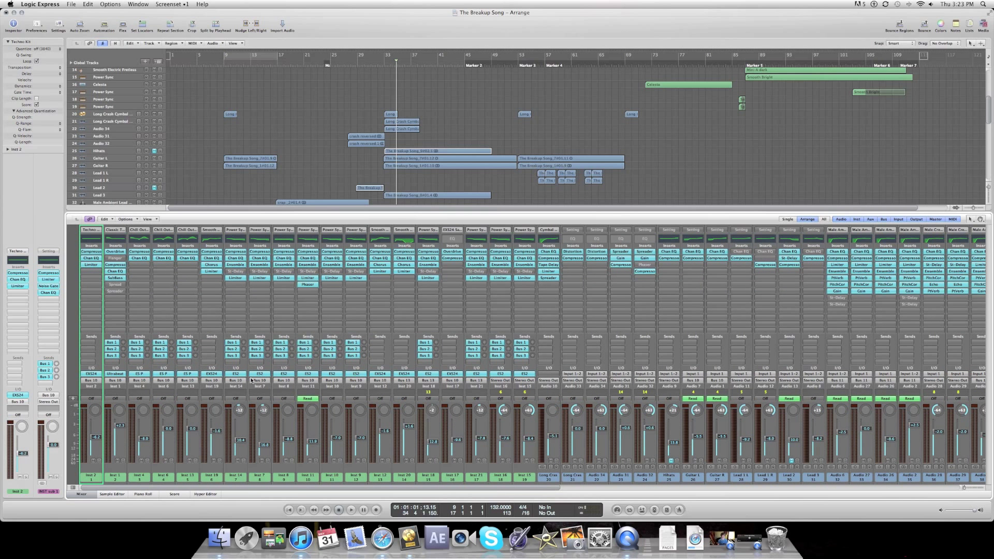
scroll(362, 425, "right", 5)
scroll(501, 472, "left", 5)
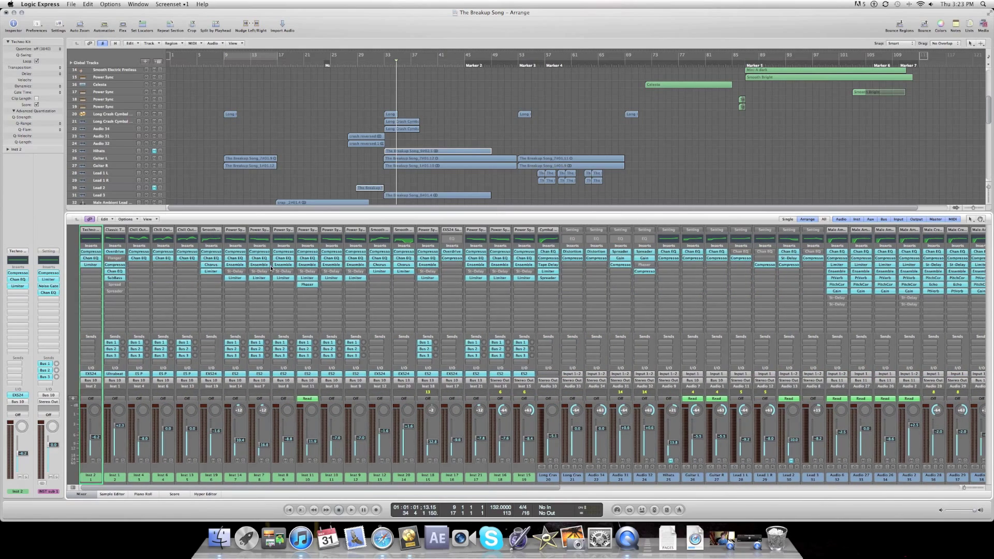
scroll(217, 265, "right", 10)
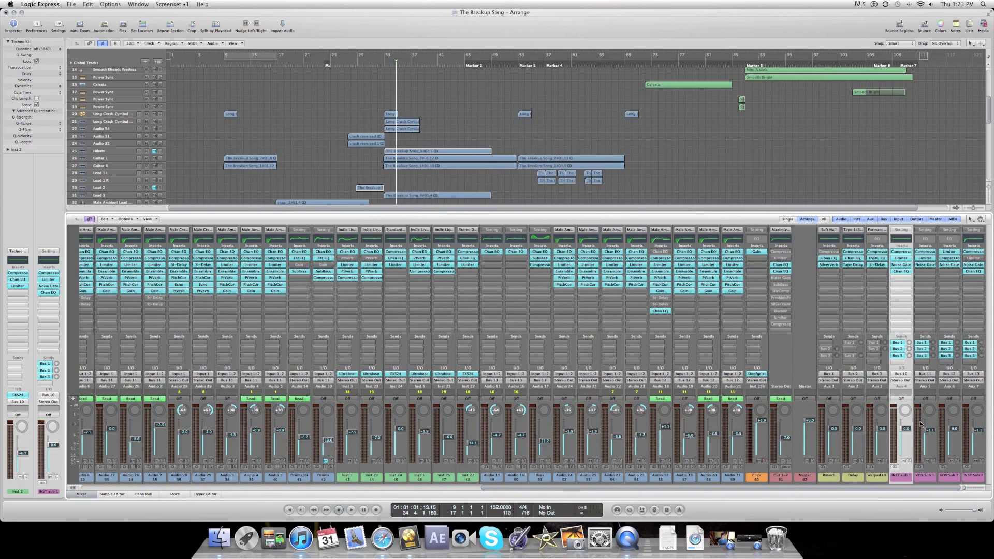
left_click(902, 257)
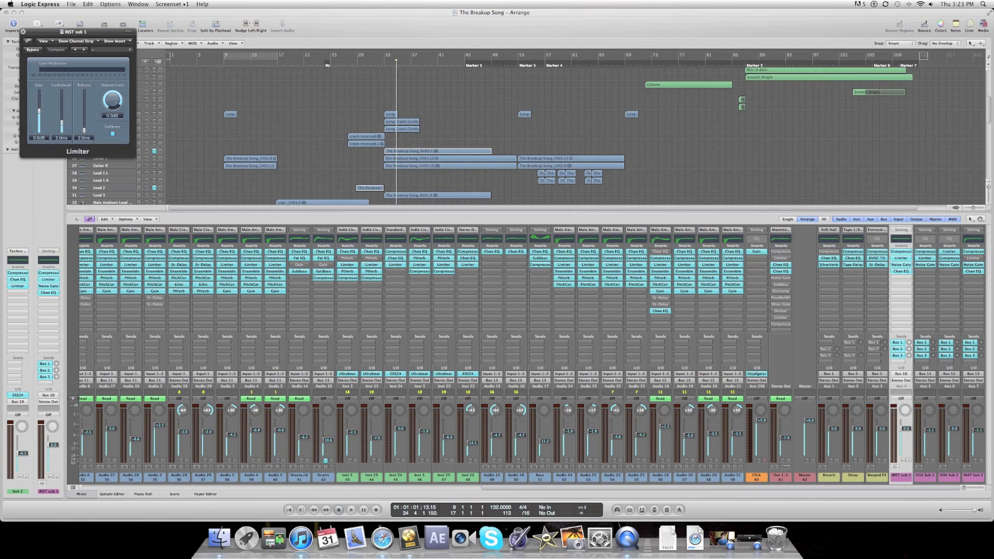
left_click(23, 31)
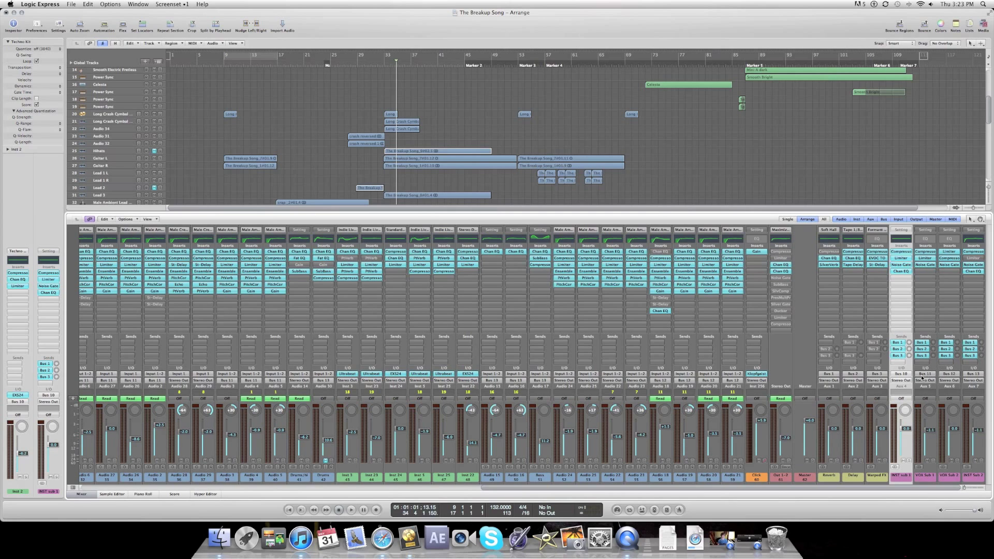
scroll(811, 388, "left", 15)
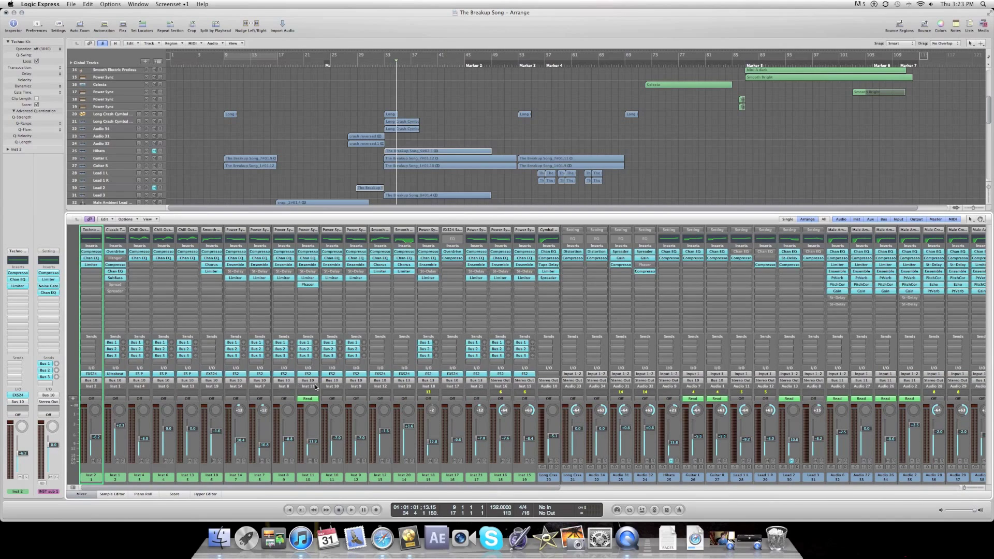
- Select the Maximizer (Out 1-2) channel strip so the Arrange area and Inspector show it
scroll(317, 387, "right", 11)
scroll(367, 387, "right", 1)
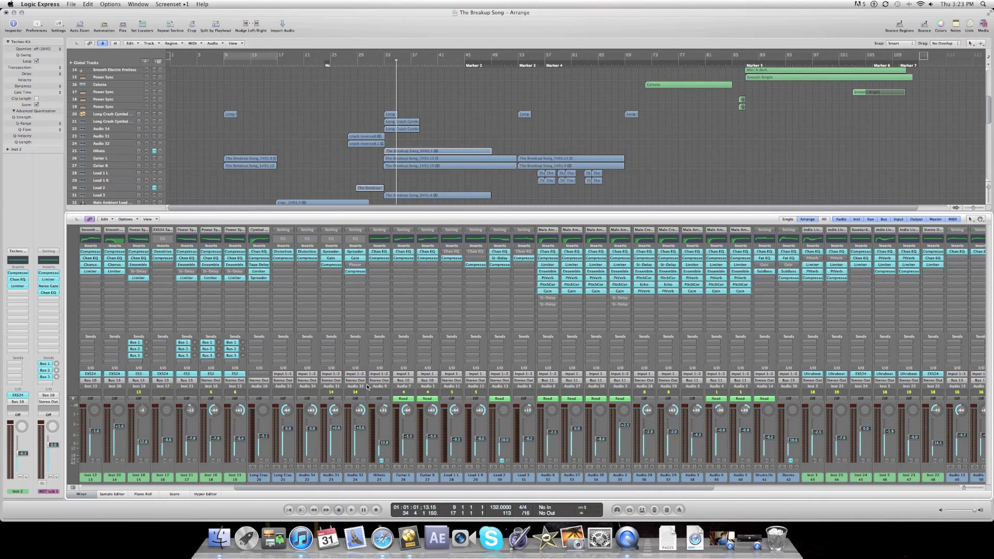
scroll(341, 378, "right", 7)
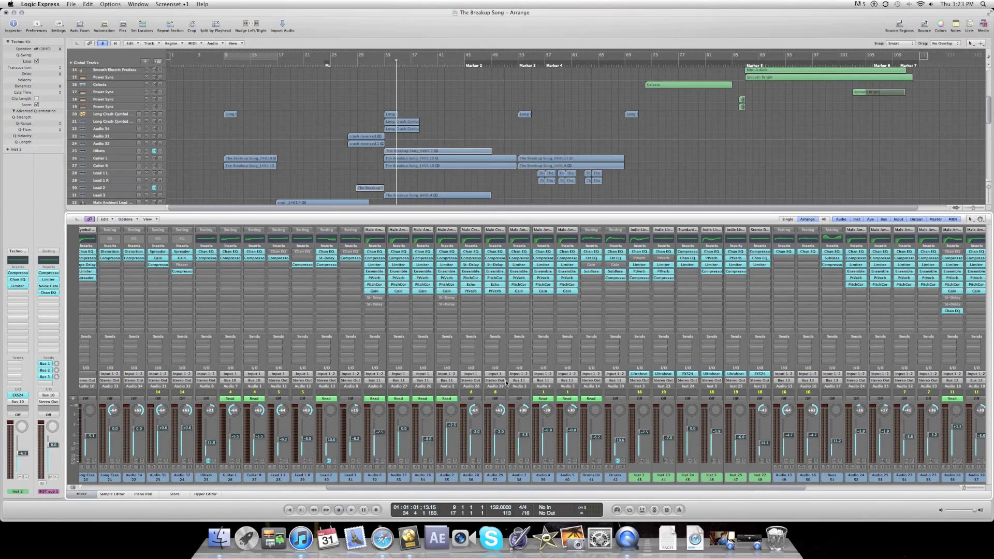
scroll(507, 383, "left", 7)
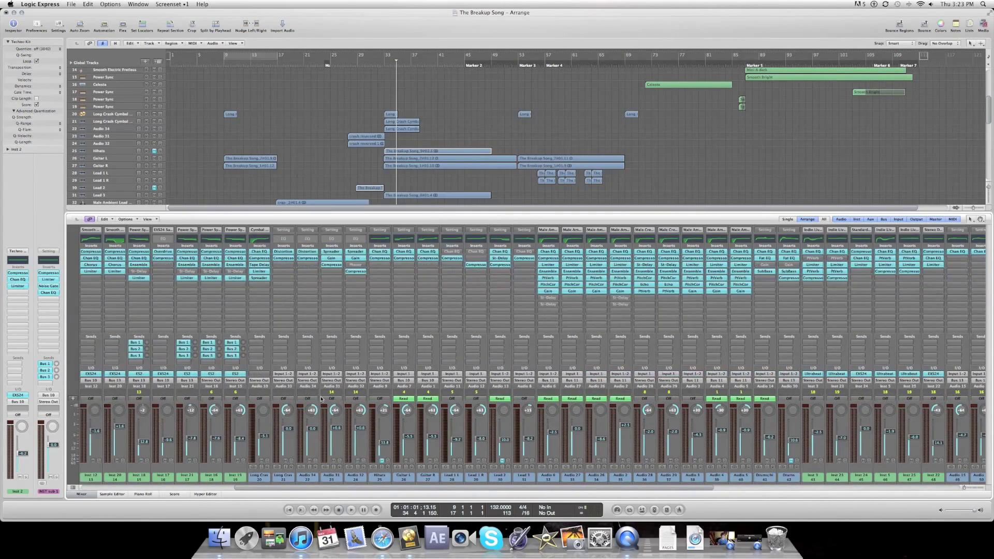
scroll(454, 398, "right", 19)
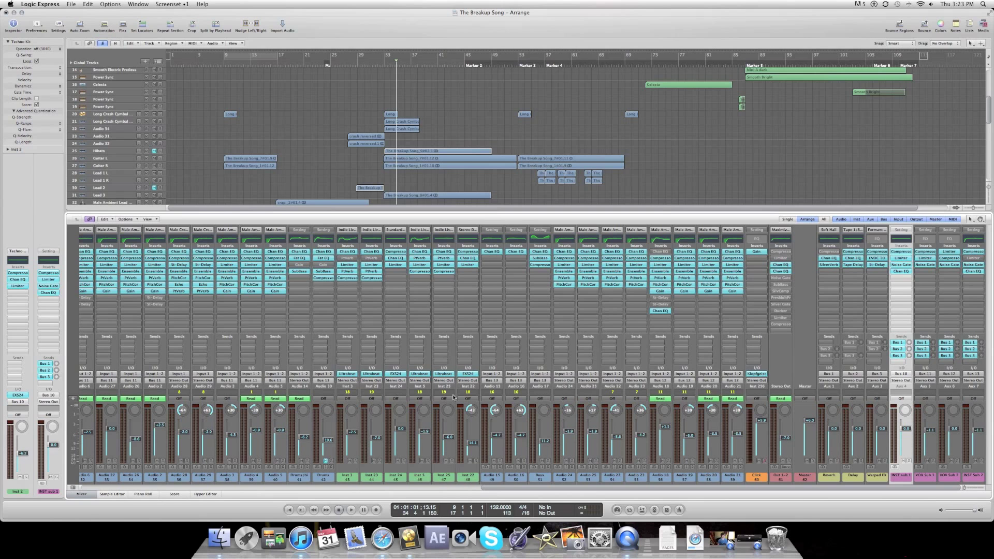
left_click(781, 476)
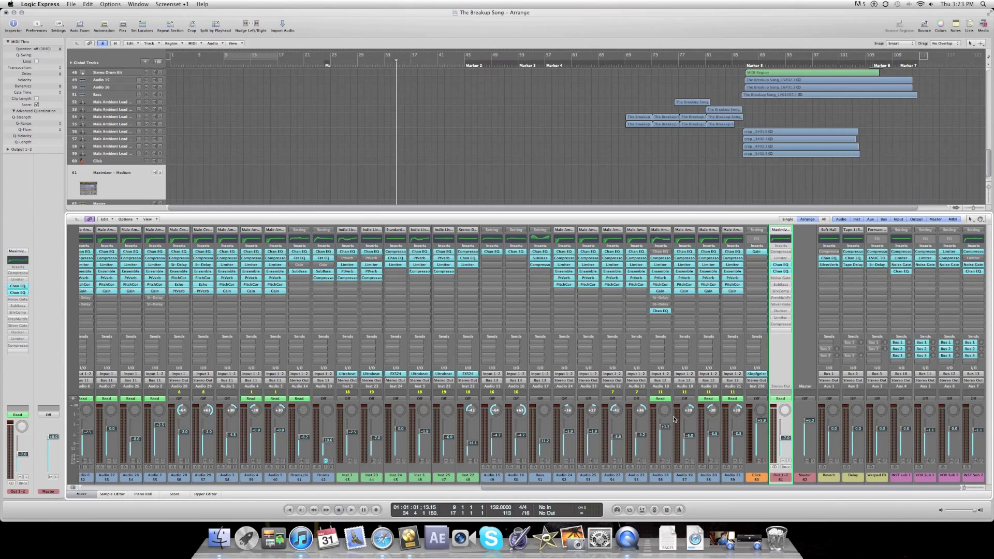
- Select the INST sub 1 aux channel and scroll the Mixer left to channel 20
left_click(906, 477)
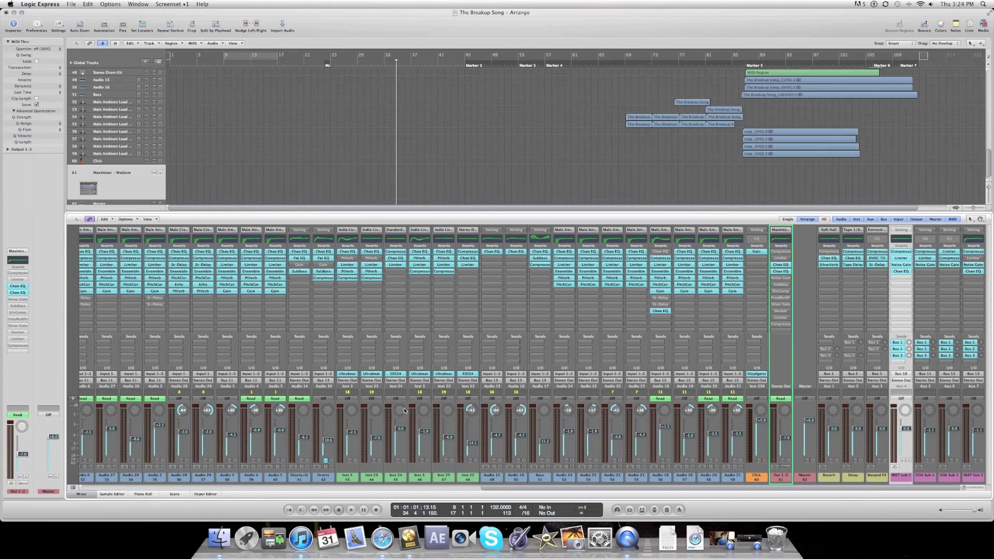
scroll(394, 405, "left", 15)
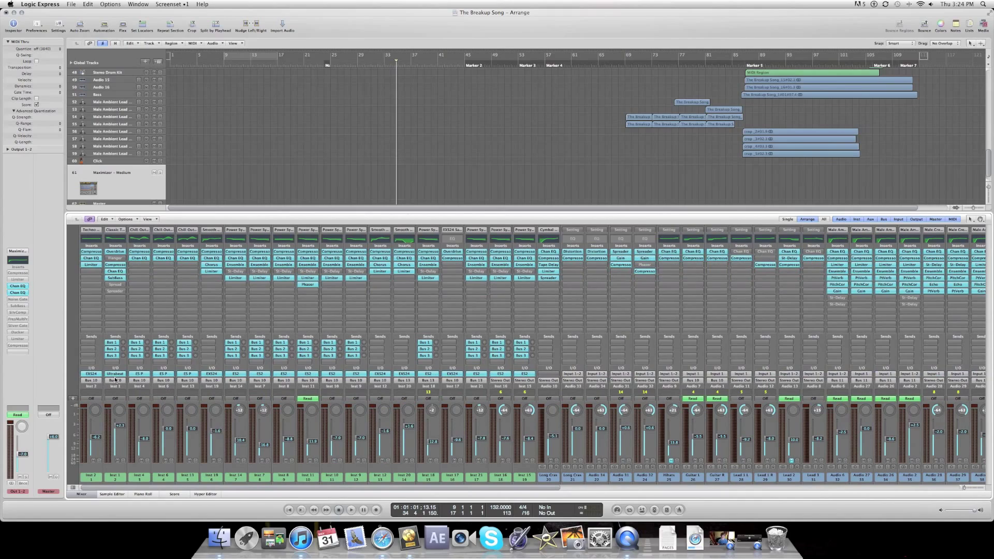
scroll(89, 384, "right", 3)
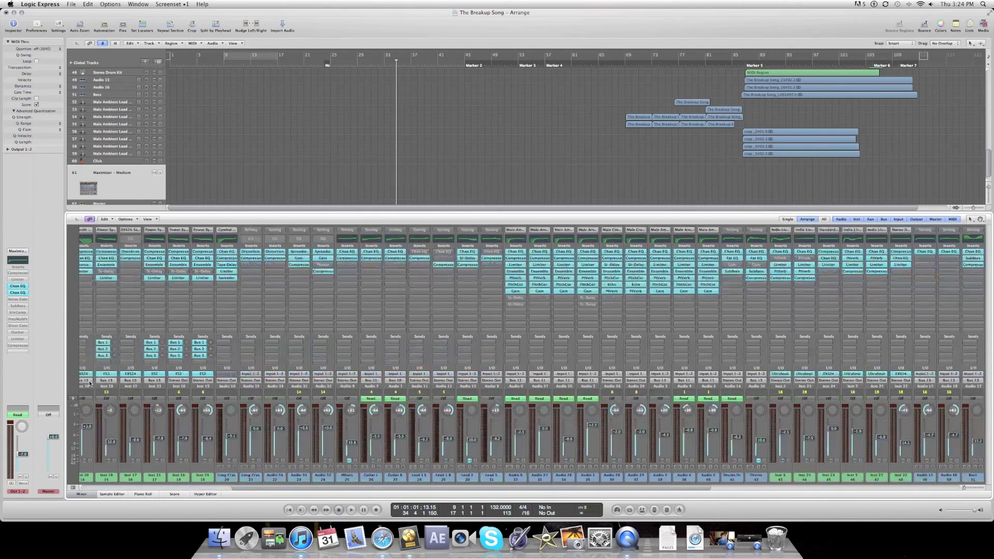
scroll(87, 384, "left", 3)
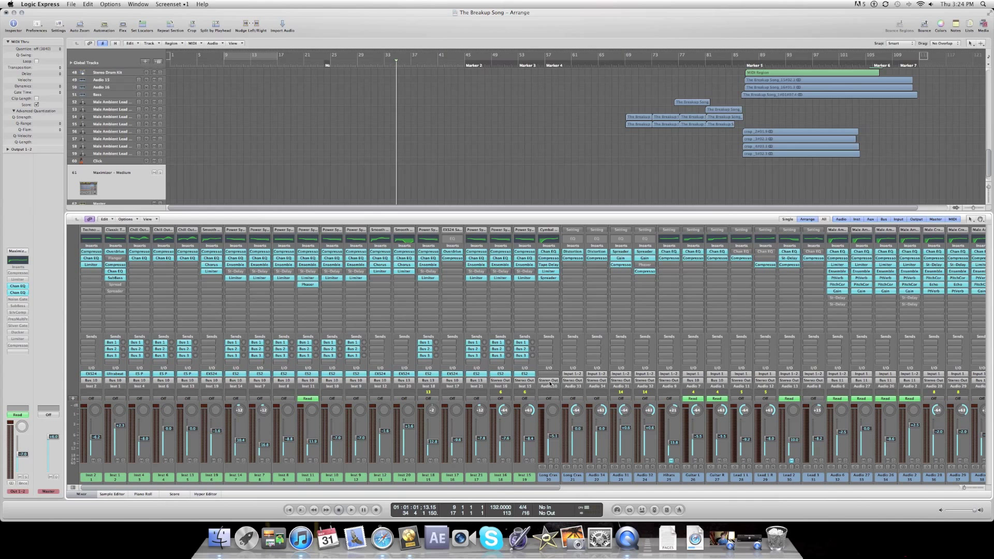
- Review the Long Crash channel's output routing options, keeping it on Stereo Output
left_click(550, 381)
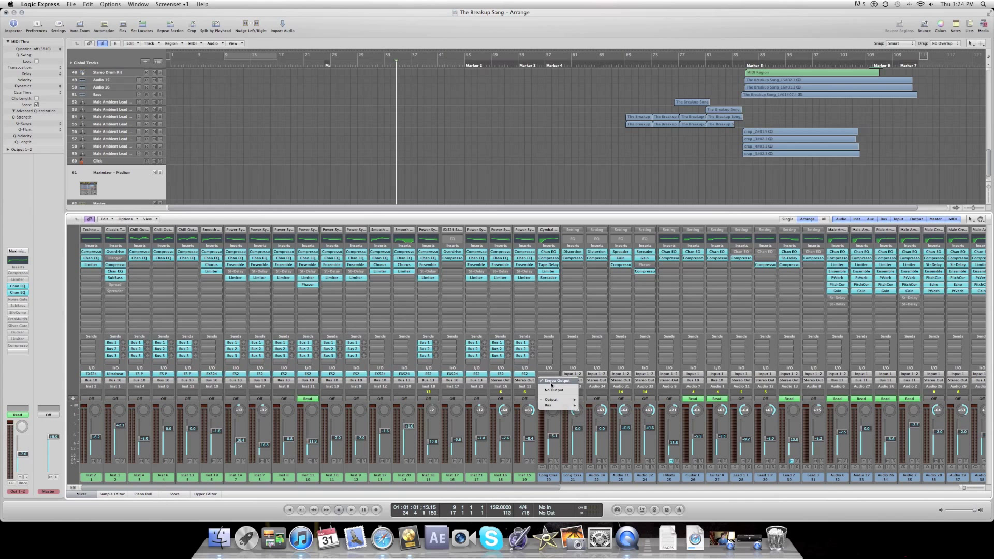
mouse_move(559, 402)
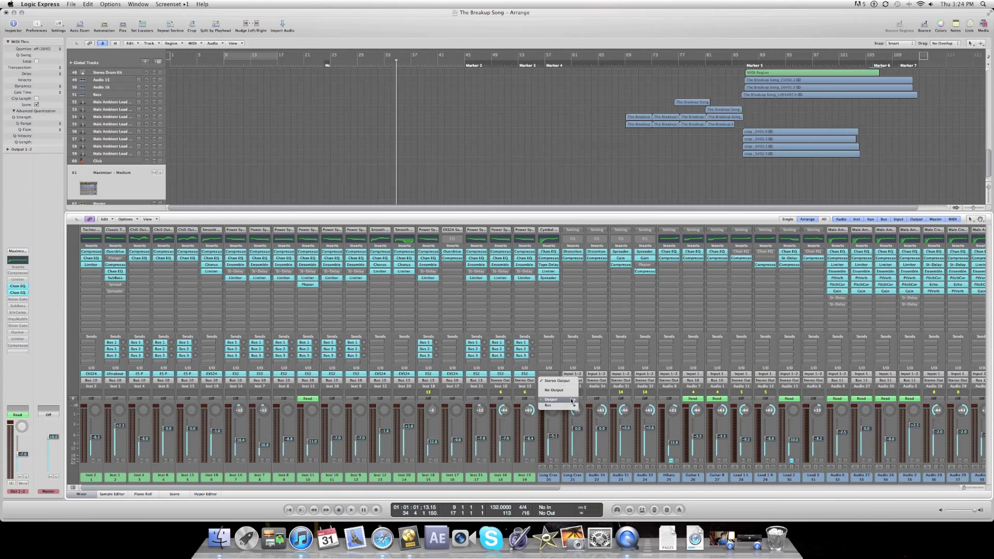
left_click(596, 402)
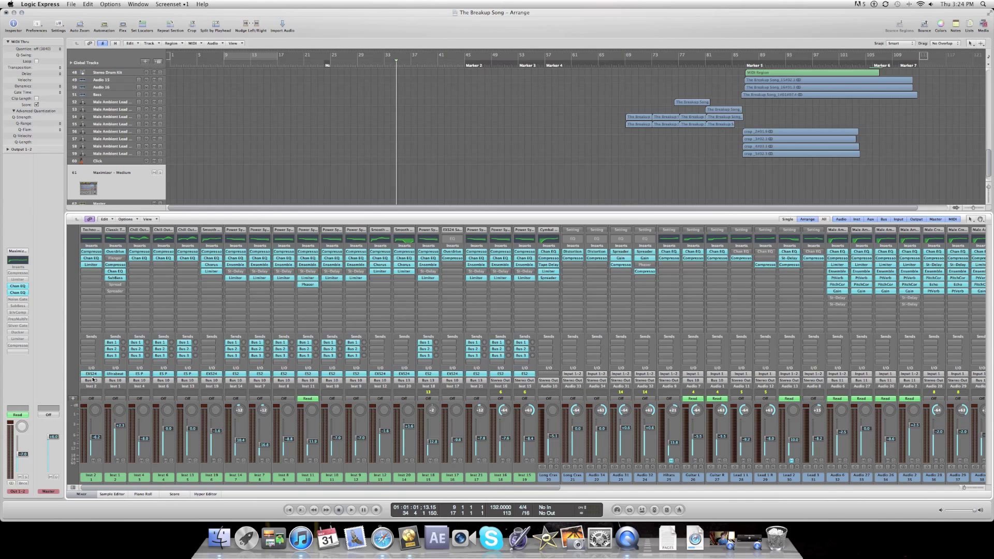
- Move the playhead to bar 37
scroll(96, 384, "right", 15)
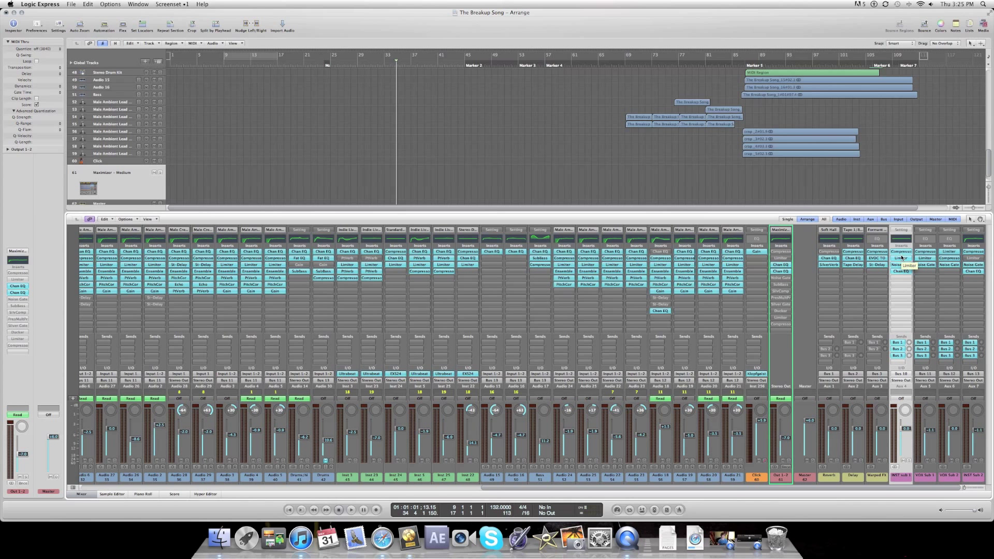
scroll(816, 326, "left", 1)
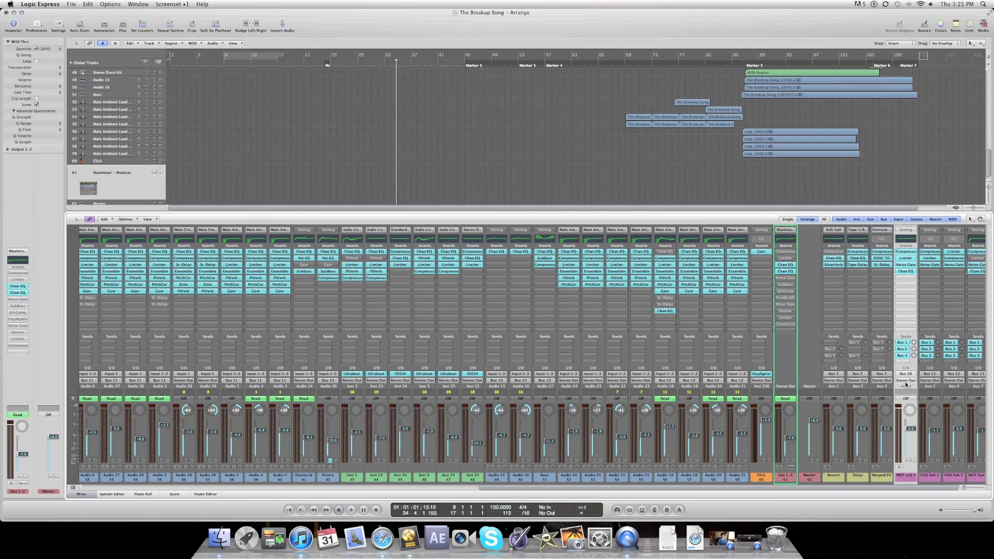
scroll(796, 356, "right", 1)
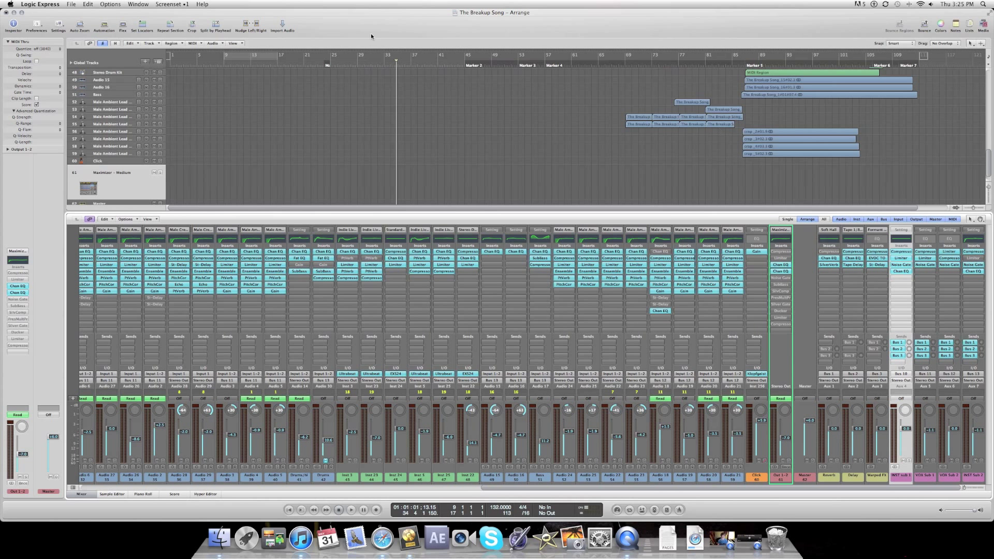
left_click(423, 64)
- Select the VOX Sub 2 aux channel, then the INST Sub 2 aux channel
scroll(408, 142, "up", 10)
scroll(407, 142, "down", 6)
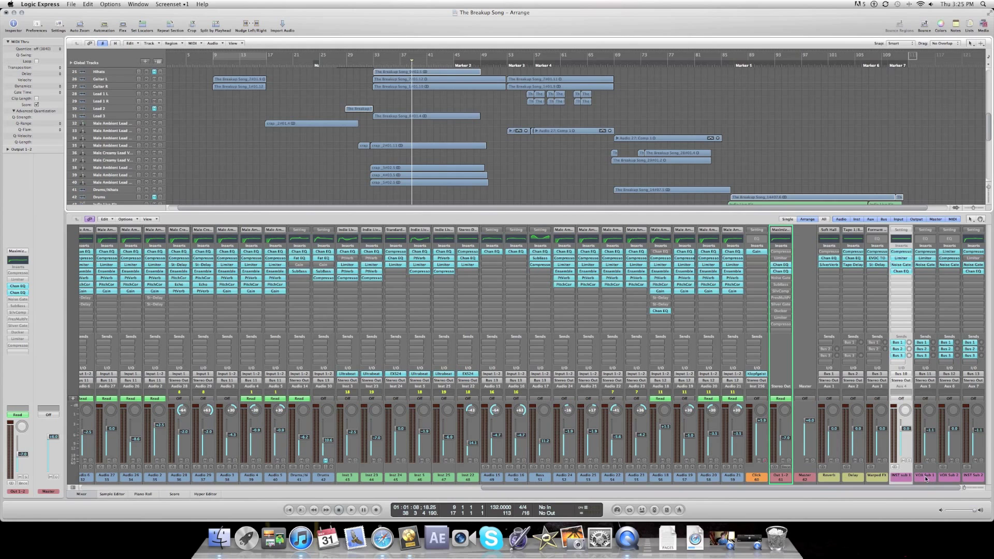
left_click(956, 478)
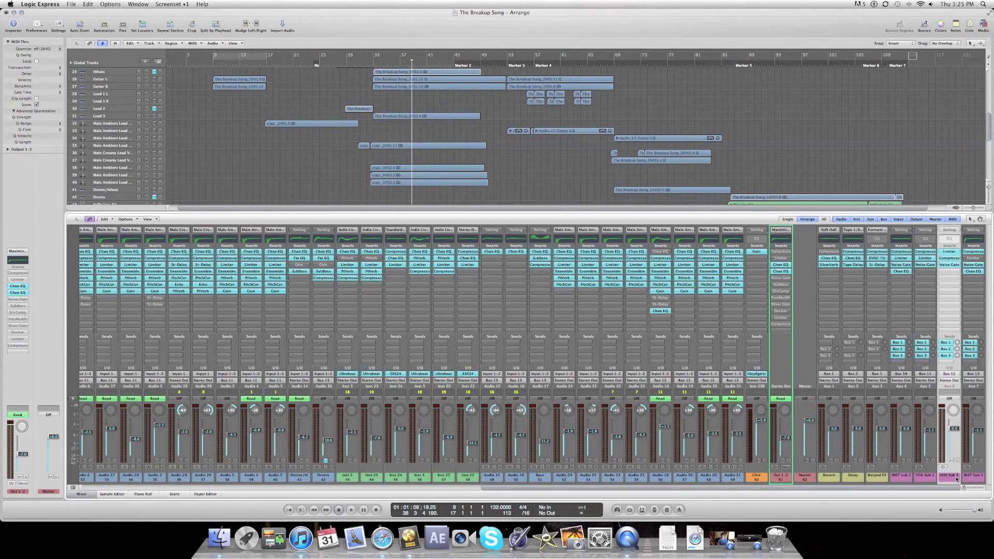
left_click(979, 479)
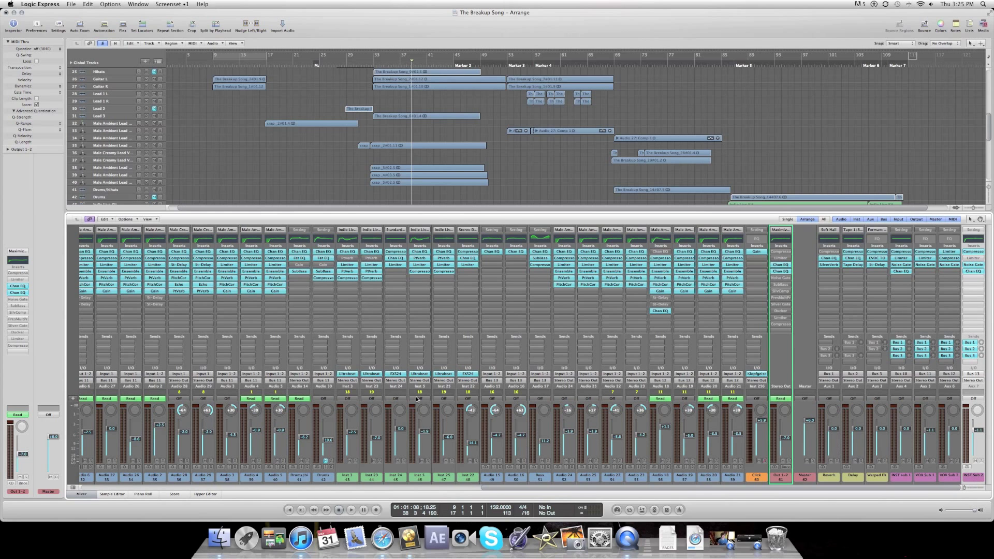
- Hide the Mixer, scroll the enlarged track list, then show the channel strips again
left_click(82, 494)
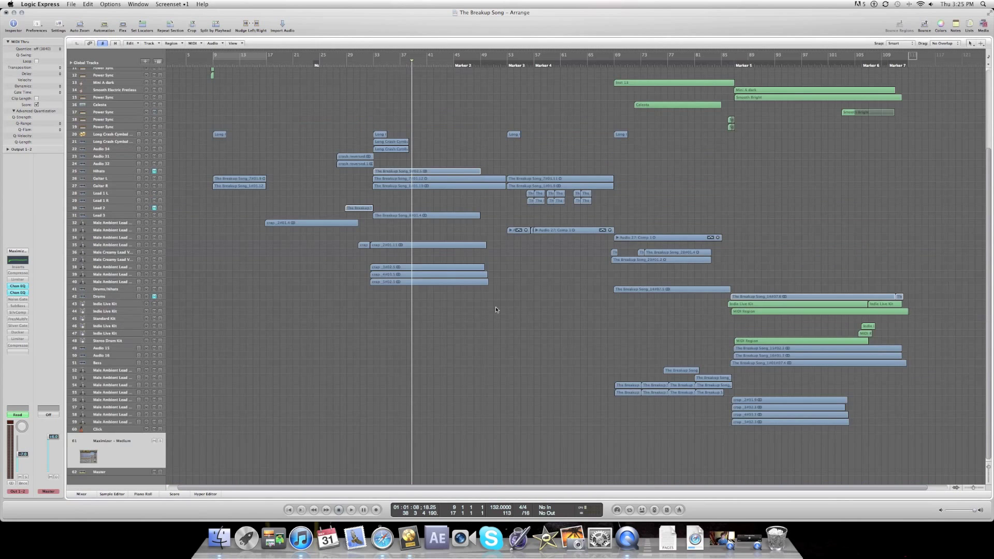
scroll(495, 310, "down", 5)
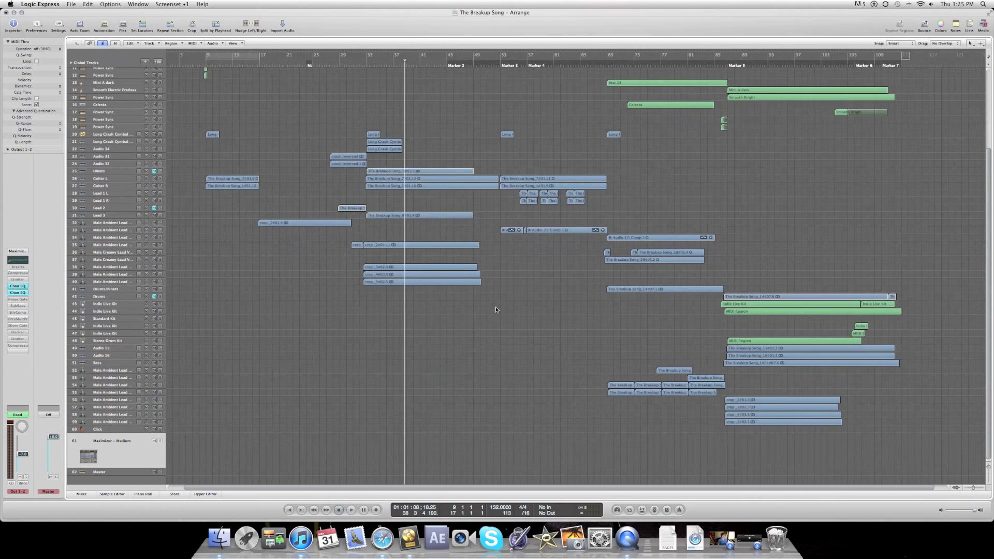
scroll(495, 310, "up", 5)
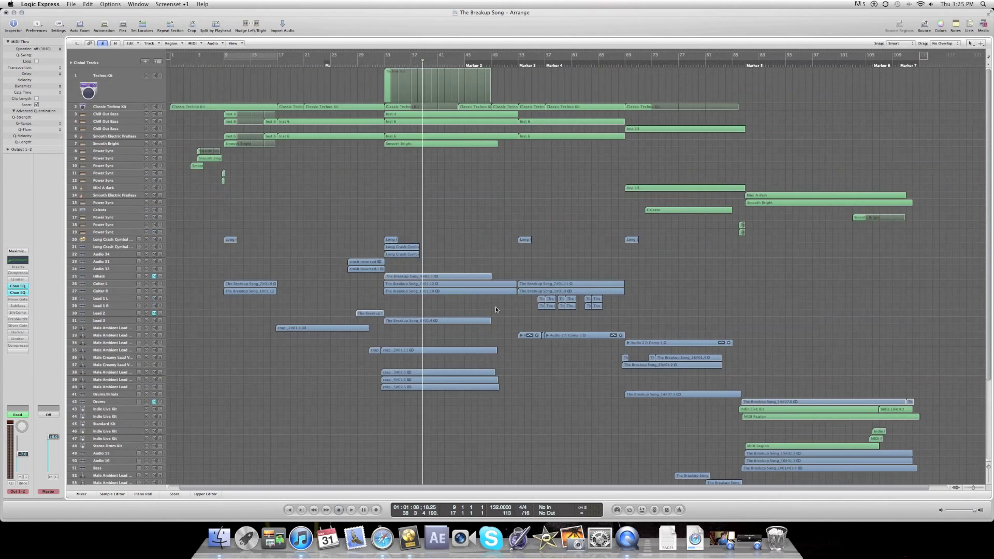
scroll(496, 310, "down", 5)
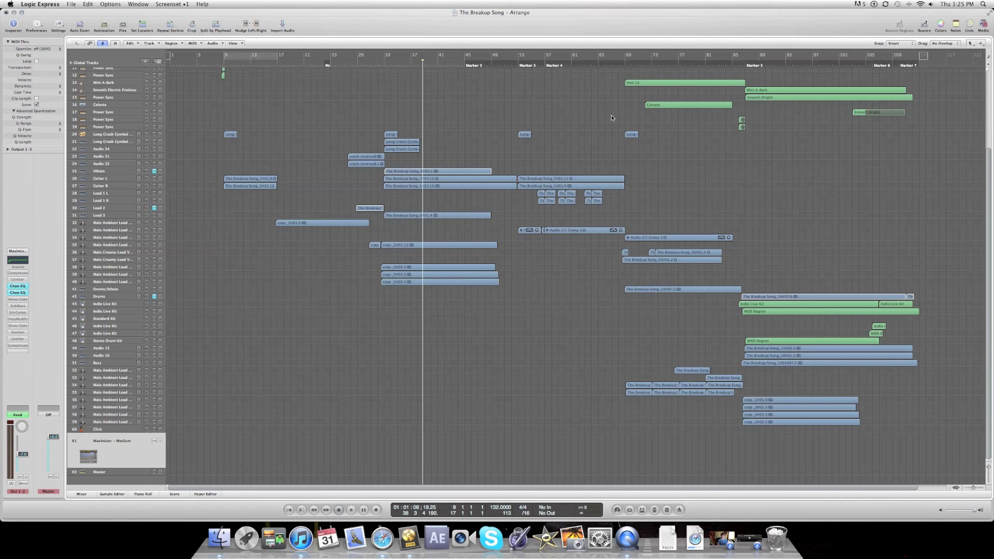
scroll(626, 185, "up", 5)
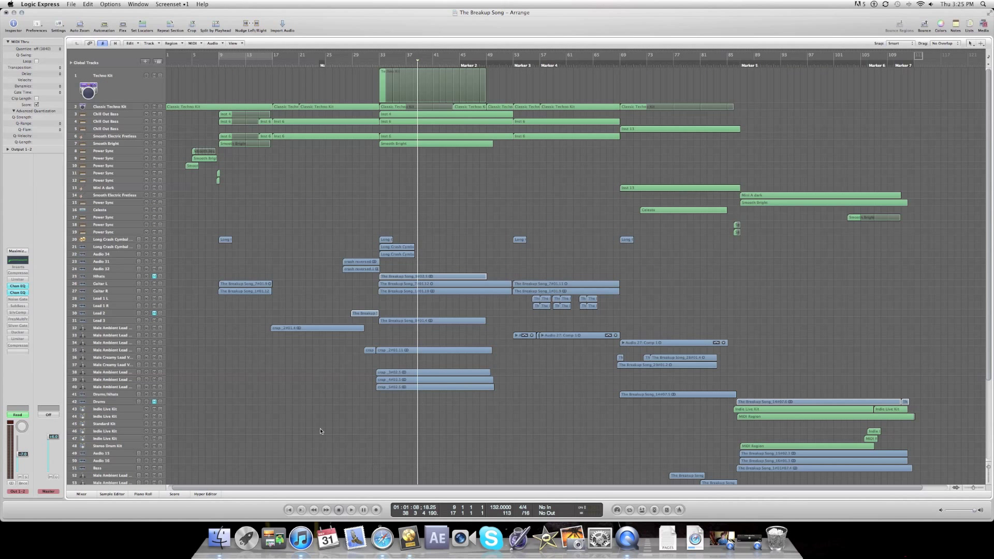
left_click(93, 495)
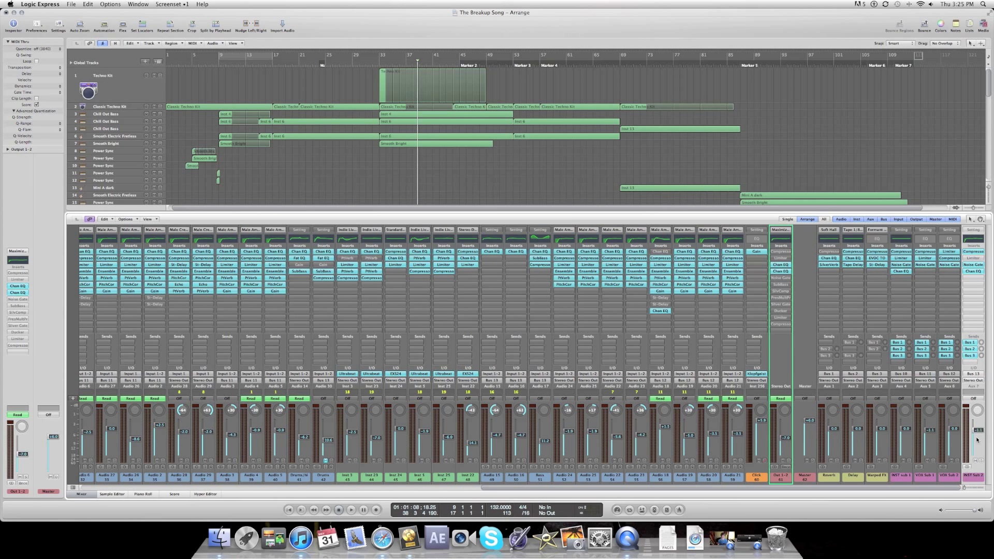
- Lower the Out 1-2 output fader from +6.0 to about -3.3 dB
left_click_drag(809, 420, 810, 429)
left_click(781, 346)
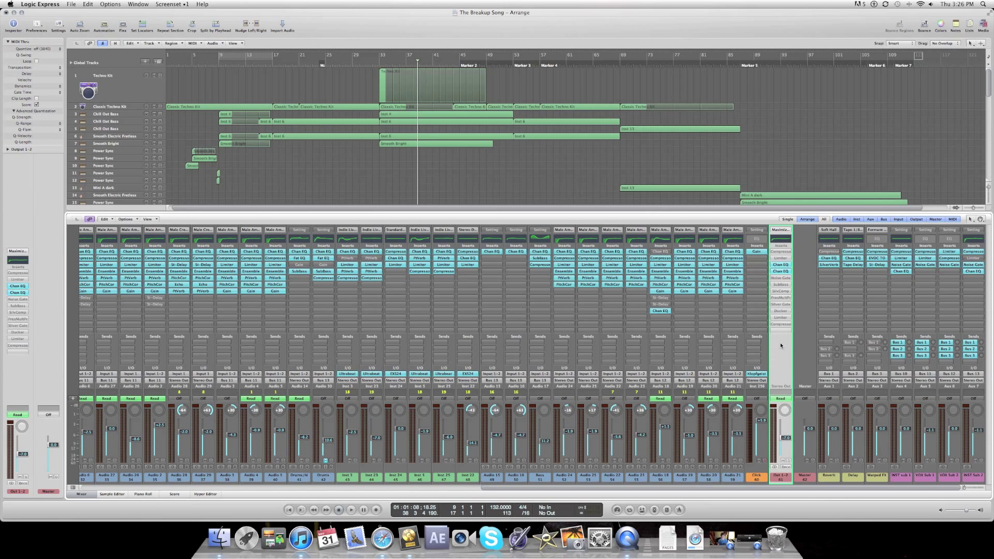
scroll(408, 117, "down", 3)
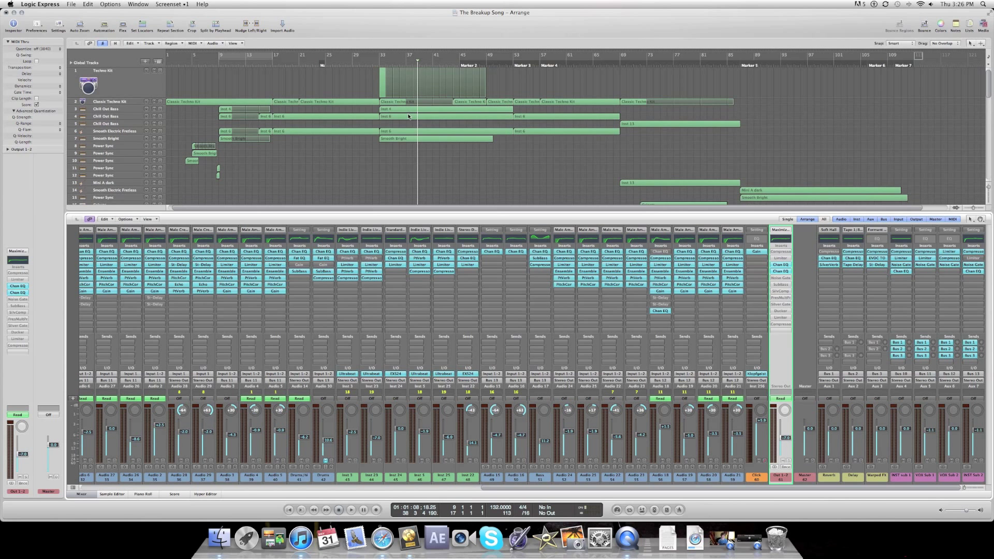
- Move the playhead to bar 39 with the Mixer hidden, then bring the Mixer back
left_click(82, 495)
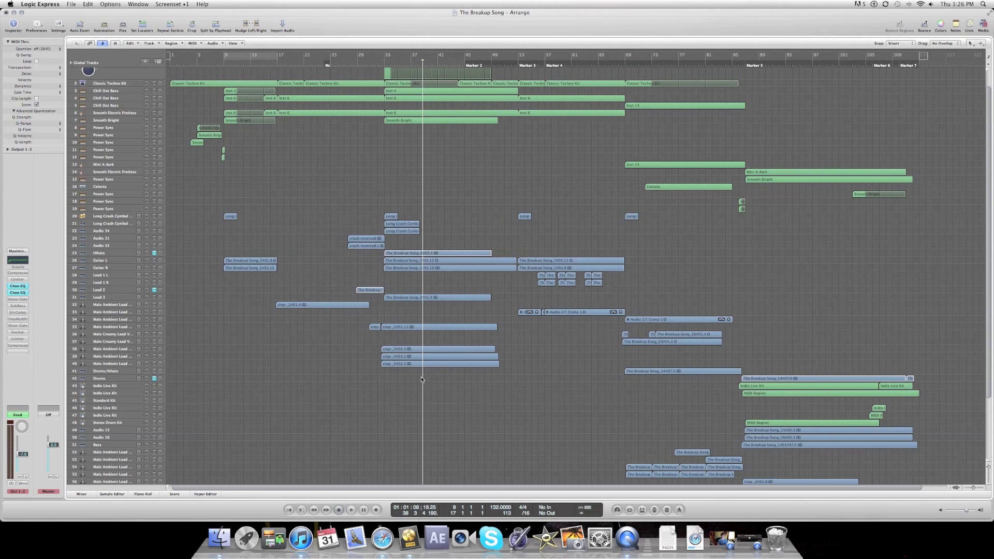
left_click(426, 63)
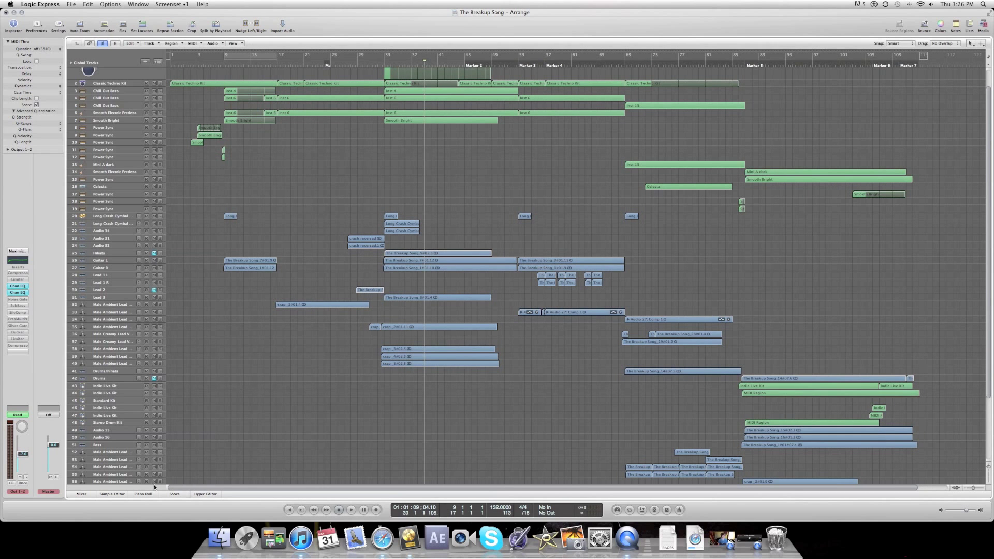
left_click(82, 494)
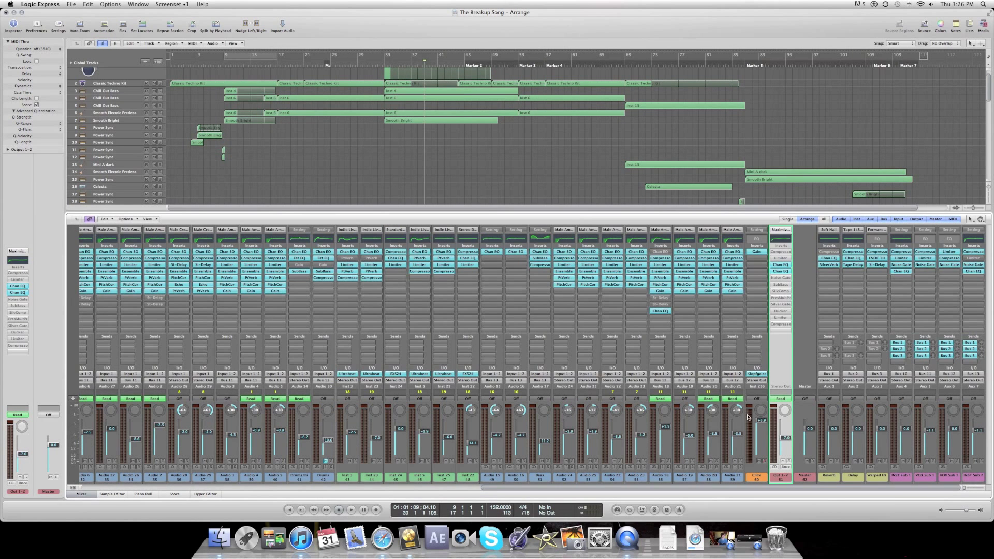
- Play the song from bar 39, then from Marker 5 at bar 89, and stop
key("space")
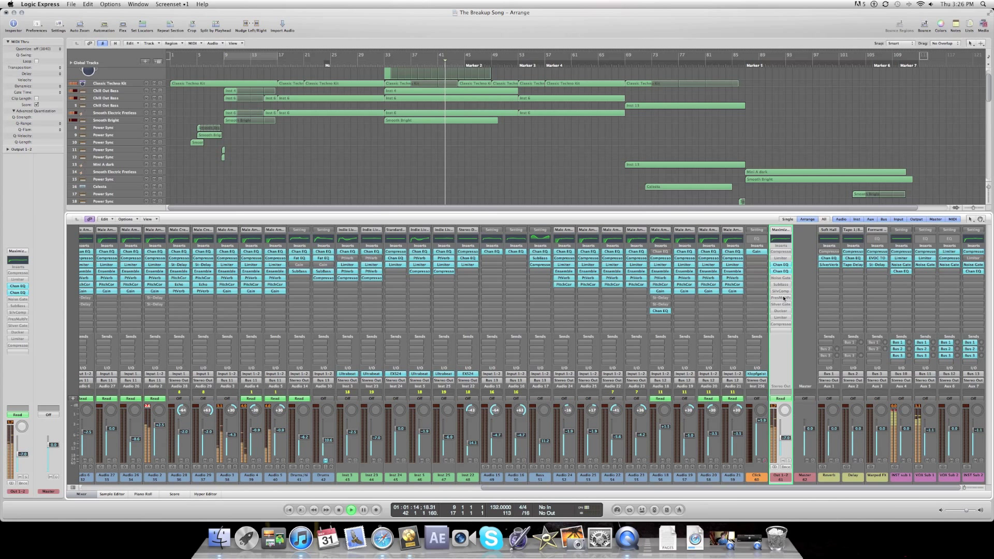
left_click(764, 68)
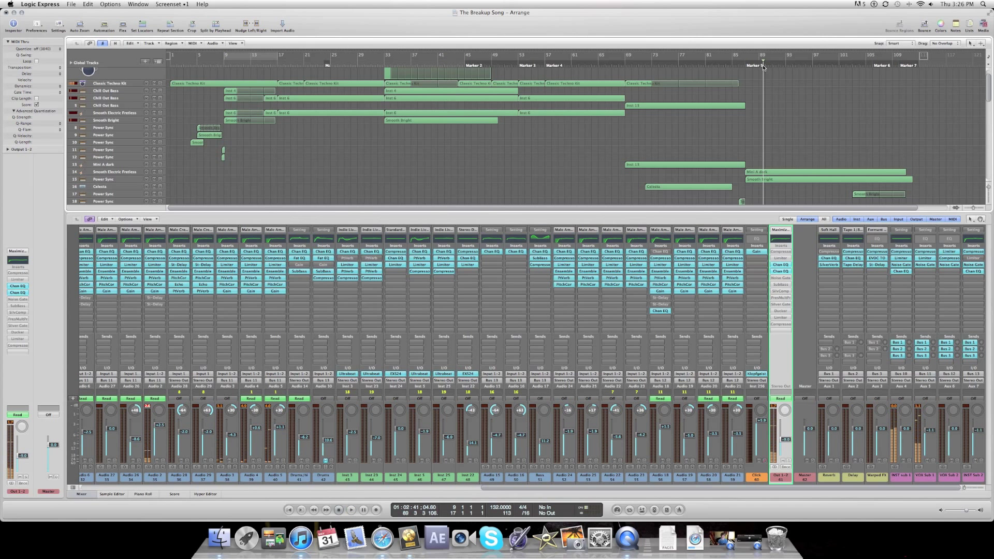
key("space")
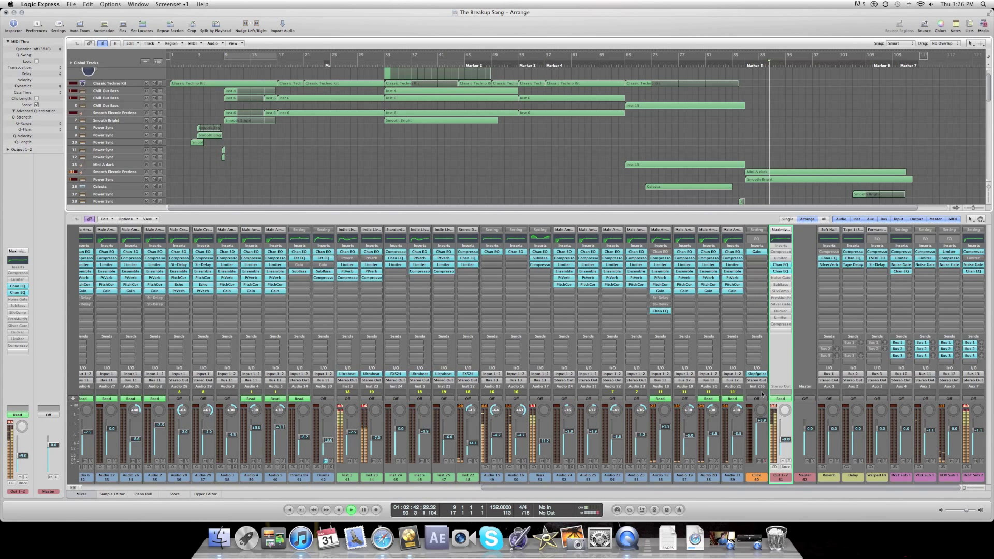
key("space")
- Hide the mixer so the arrangement fills the window down to Click and Master
scroll(693, 118, "down", 2)
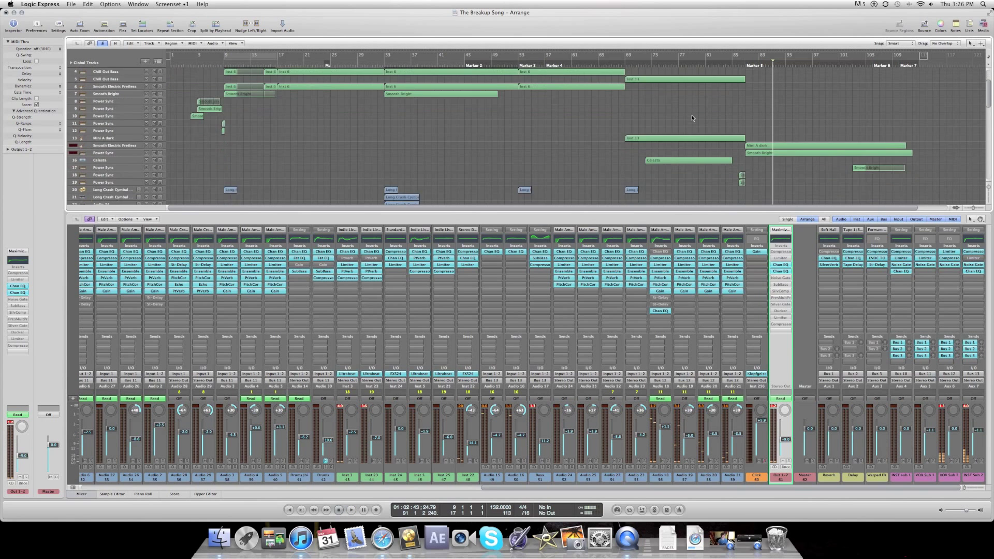
scroll(692, 118, "down", 7)
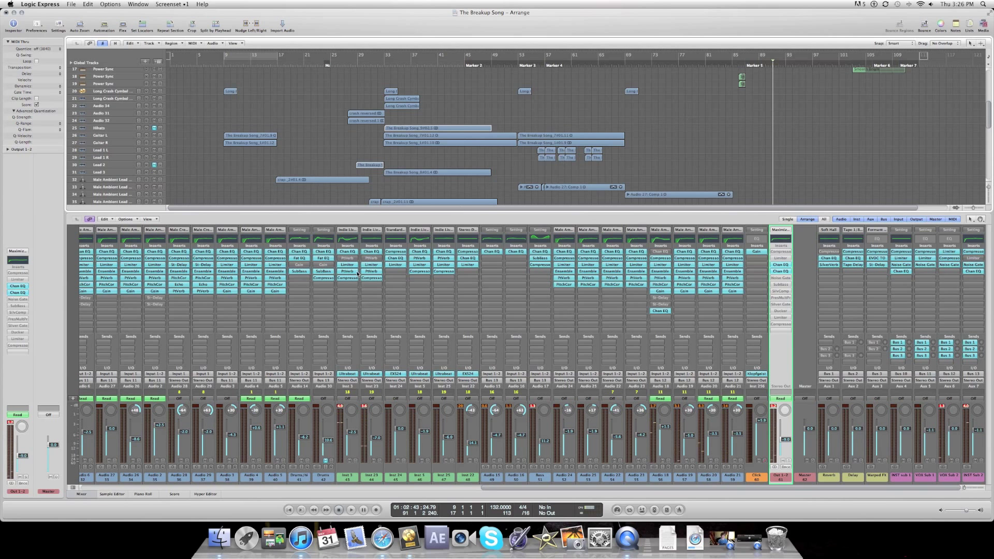
left_click(81, 495)
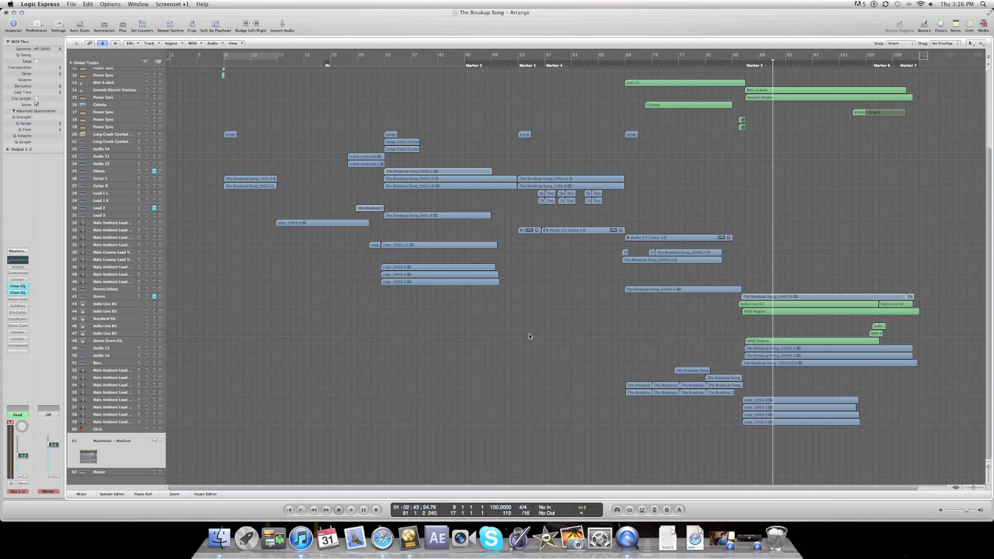
- Put the playhead back at bar 89 (Marker 5) and show the mixer under the arrangement again
left_click(82, 495)
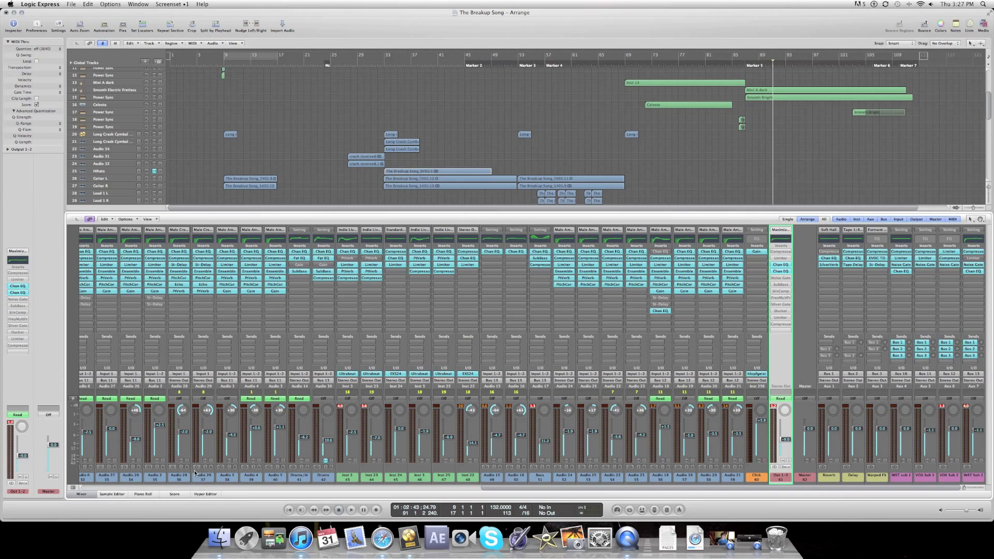
left_click(81, 495)
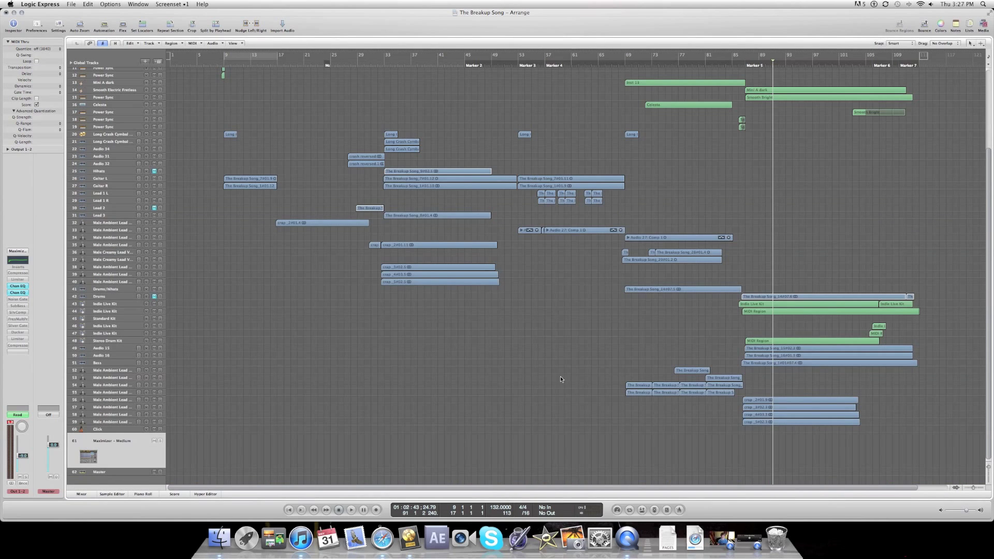
scroll(633, 371, "up", 5)
scroll(633, 371, "right", 1)
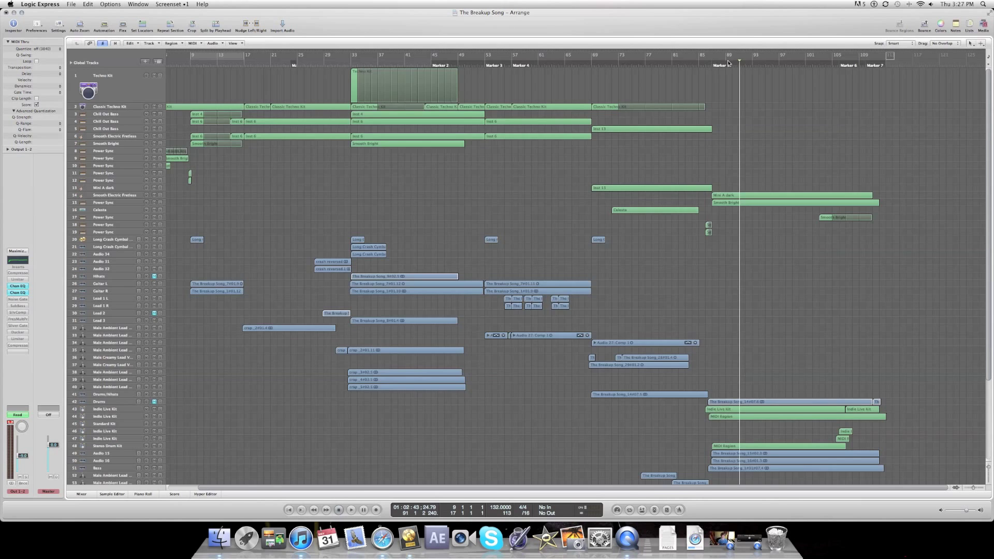
left_click(728, 63)
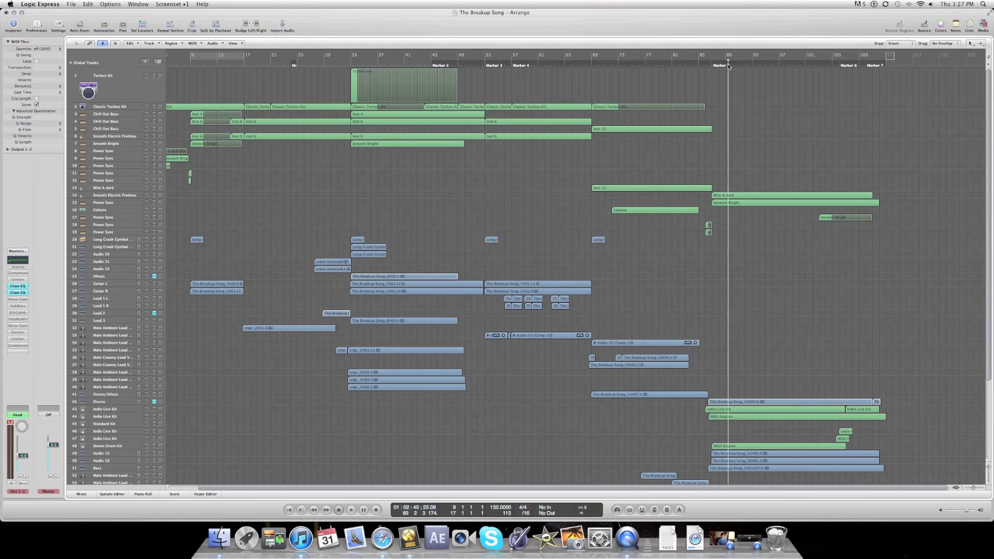
left_click(82, 494)
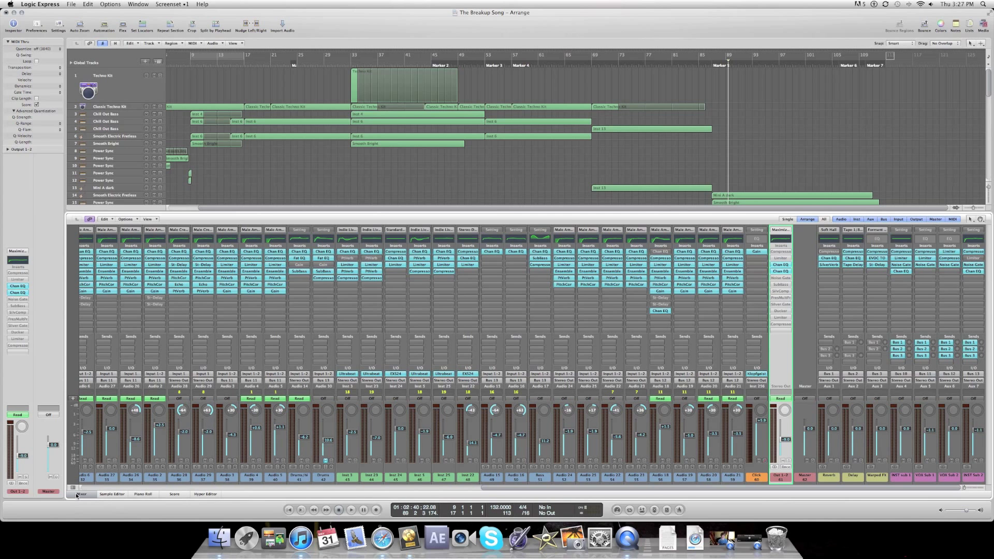
- Raise the Master channel strip's fader from 0.0 to +6.0 dB
scroll(395, 485, "left", 3)
scroll(396, 485, "right", 3)
left_click(803, 471)
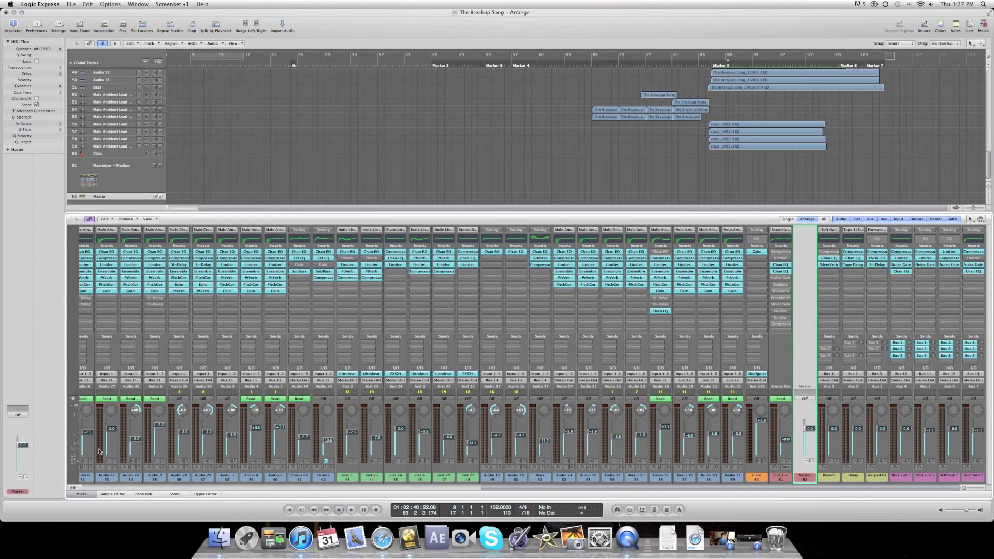
scroll(807, 383, "left", 10)
scroll(807, 382, "right", 10)
left_click_drag(810, 432, 799, 359)
- Hide the mixer so the arrangement shows from track 9 down to Click
left_click(72, 496)
scroll(794, 125, "up", 10)
scroll(664, 137, "up", 1)
scroll(664, 137, "left", 1)
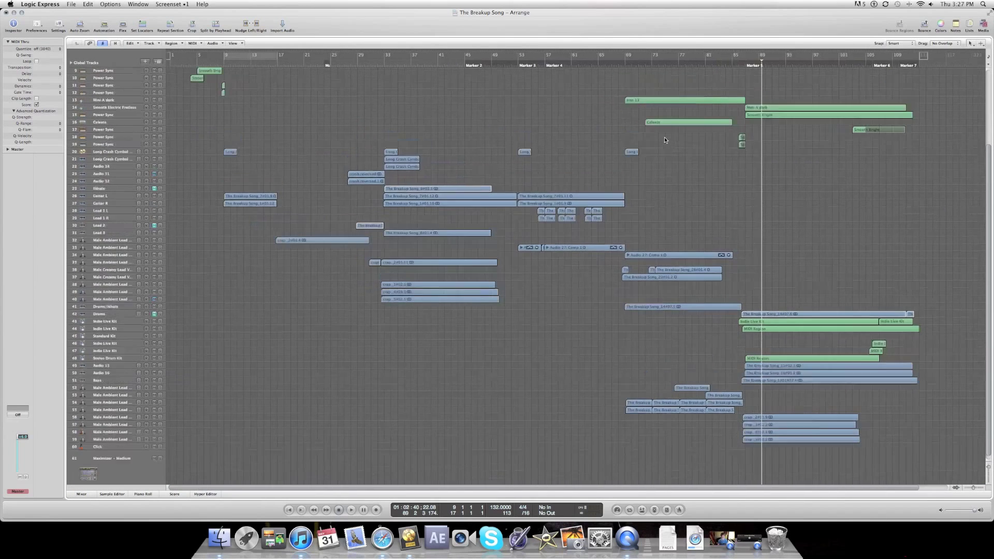
- Move the playhead from bar 112 back to the song's start and reopen the mixer
scroll(664, 137, "up", 5)
scroll(664, 136, "right", 1)
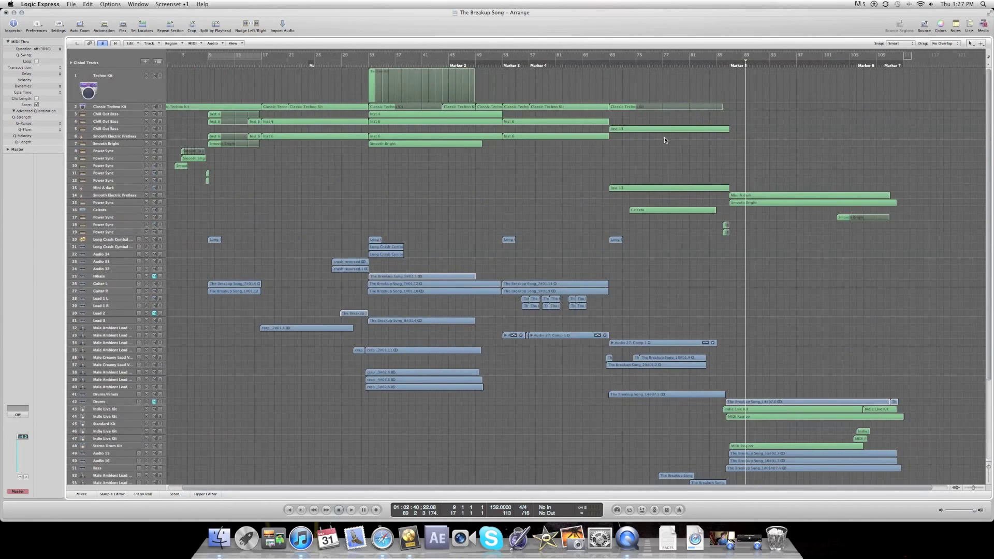
left_click(902, 65)
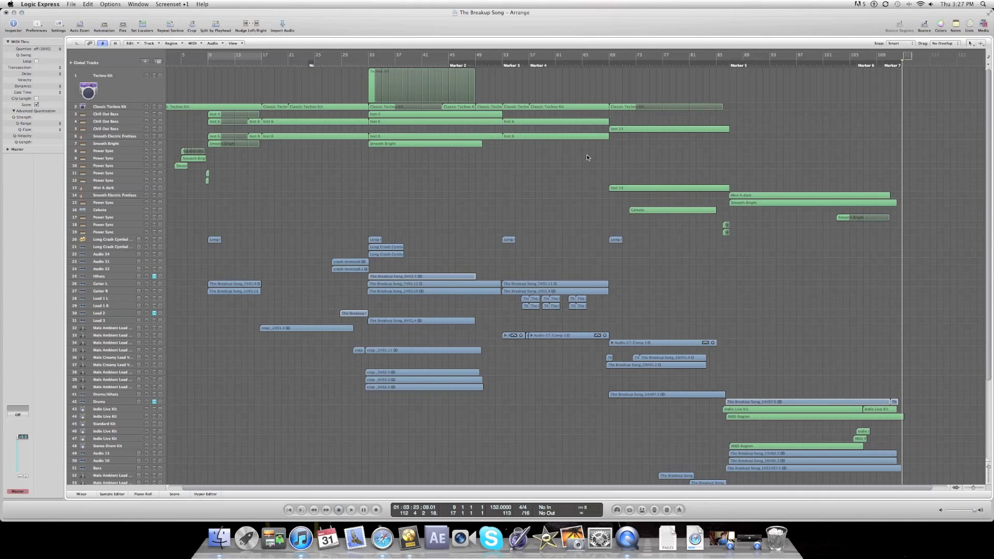
scroll(587, 158, "left", 1)
key("Return")
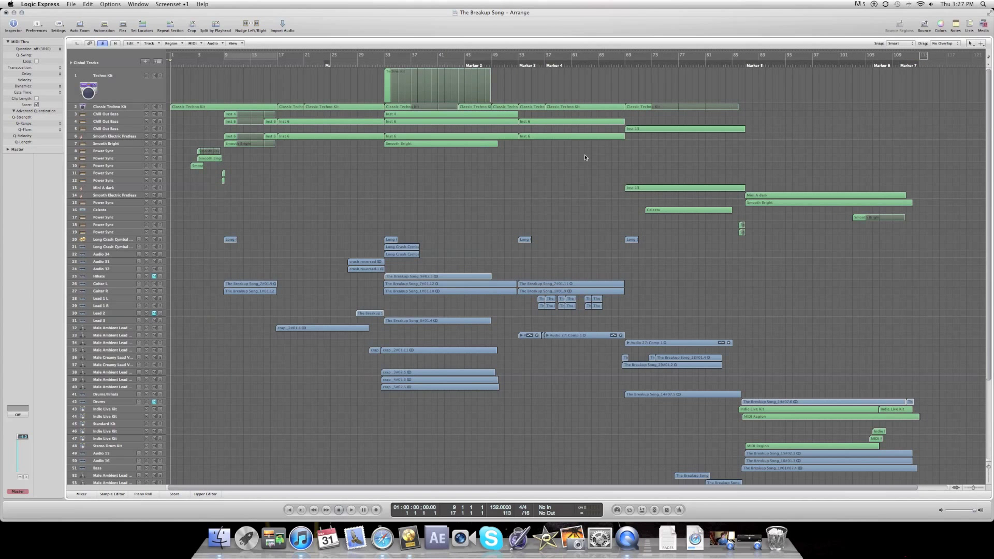
left_click(82, 495)
scroll(347, 407, "right", 15)
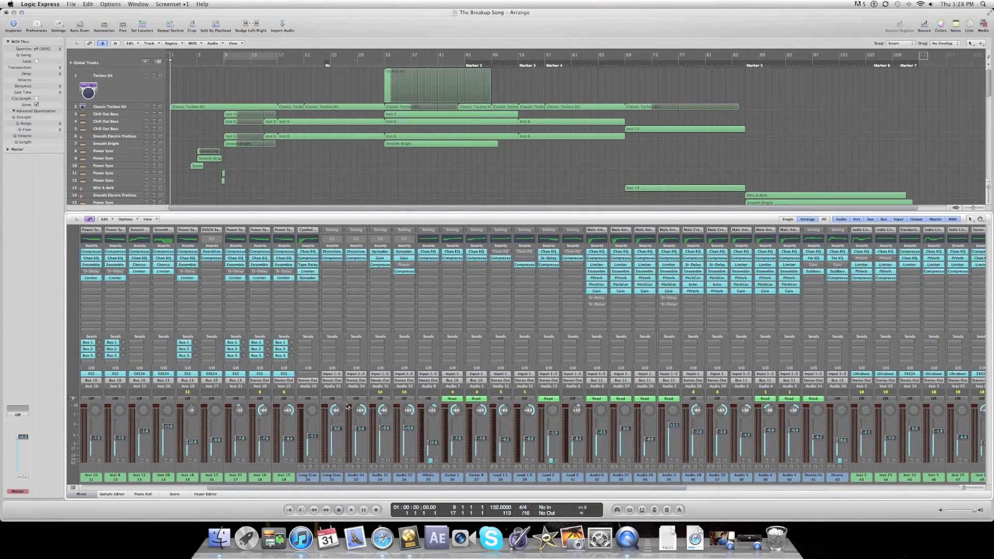
scroll(347, 407, "left", 15)
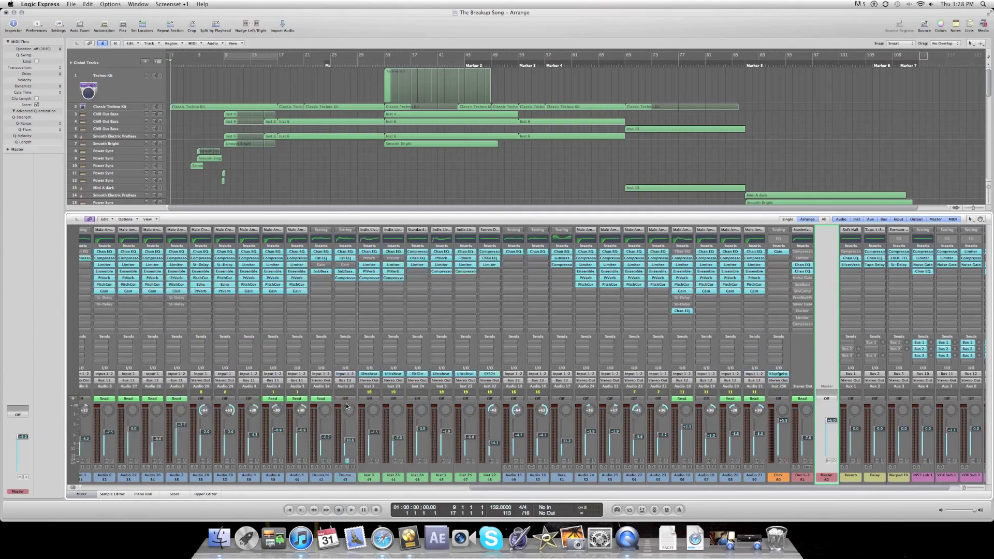
scroll(347, 406, "left", 5)
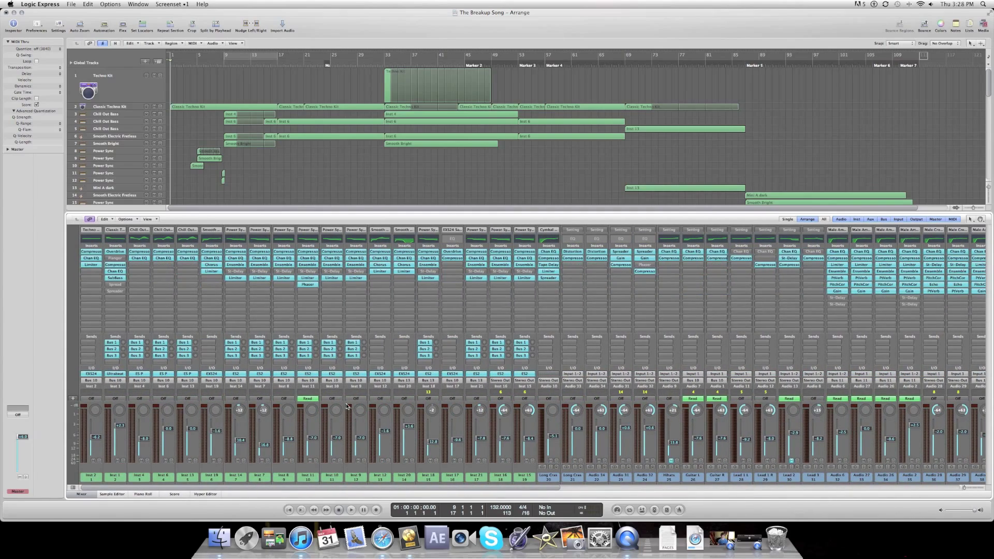
scroll(347, 406, "right", 1)
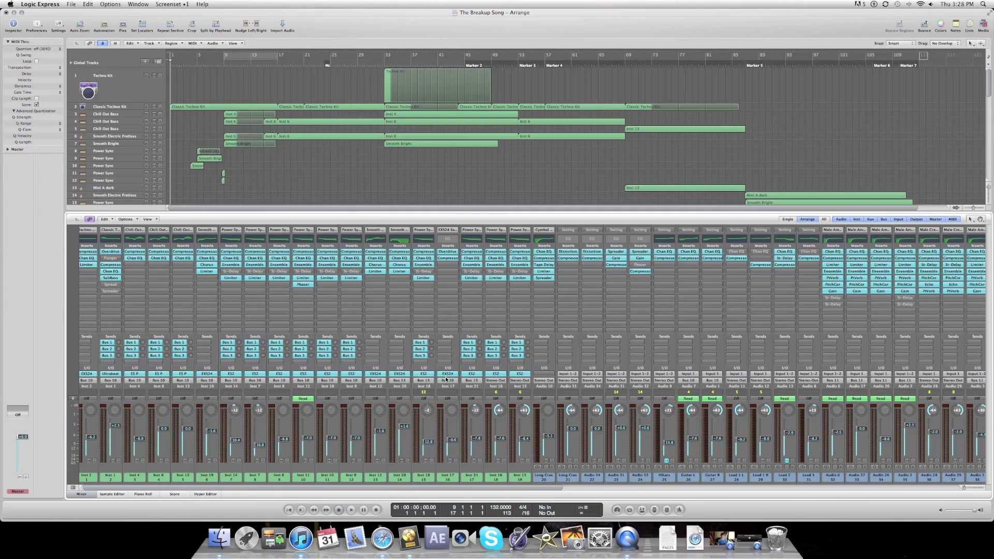
scroll(447, 379, "right", 5)
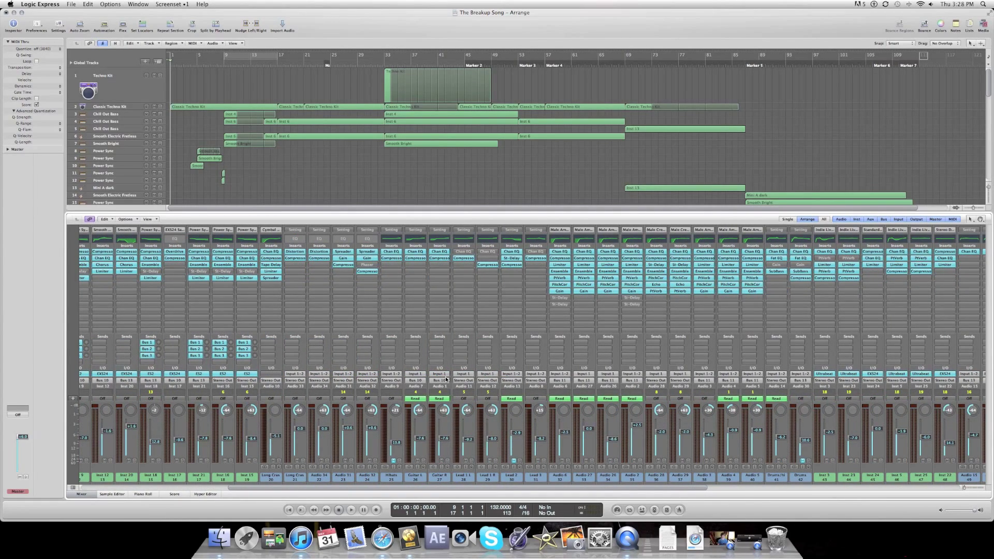
scroll(446, 379, "right", 4)
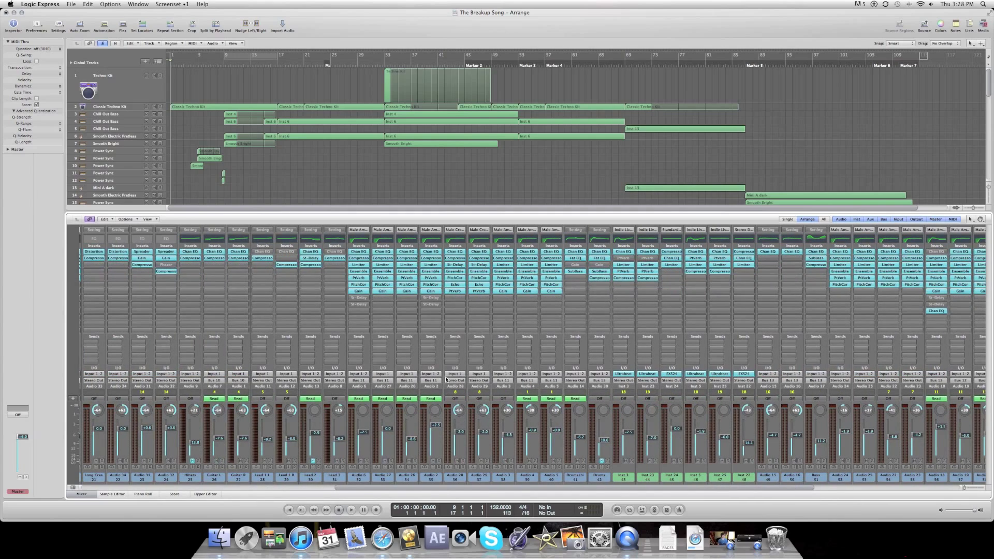
scroll(446, 379, "right", 5)
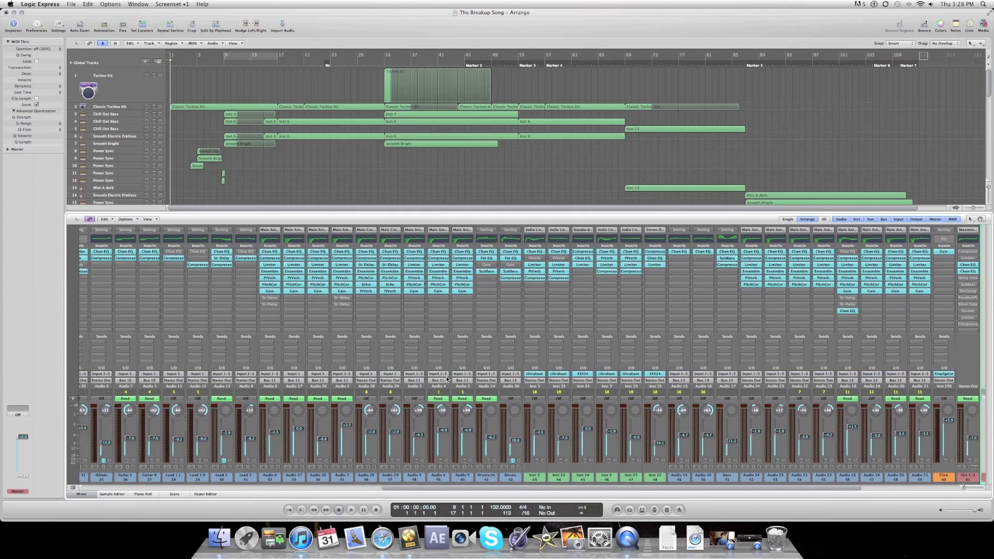